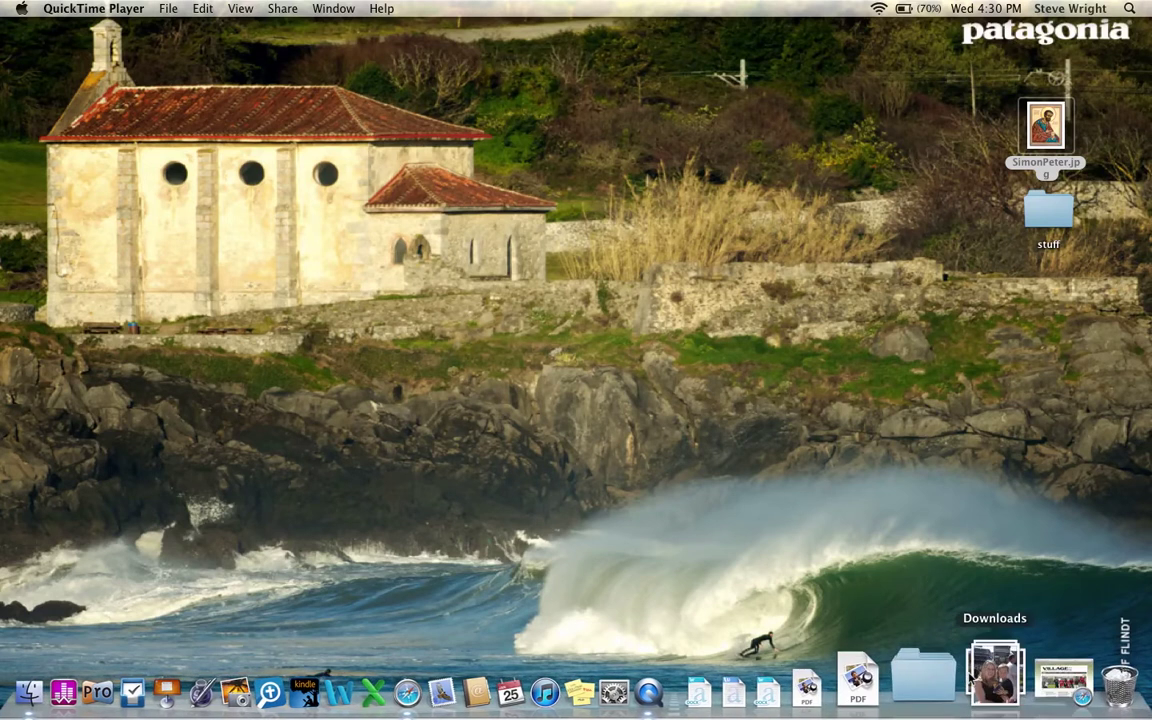
Bring the church website back from the Dock and launch CCB from the Connect menu.
left_click(1013, 682)
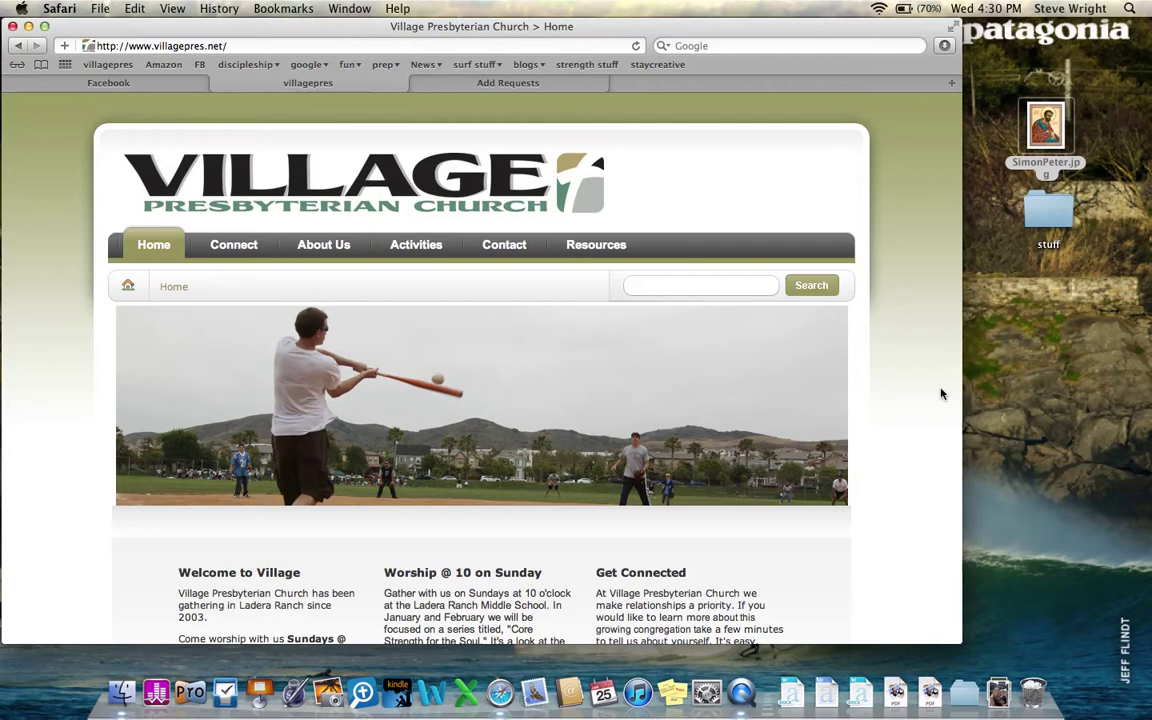
scroll(940, 393, "down", 3)
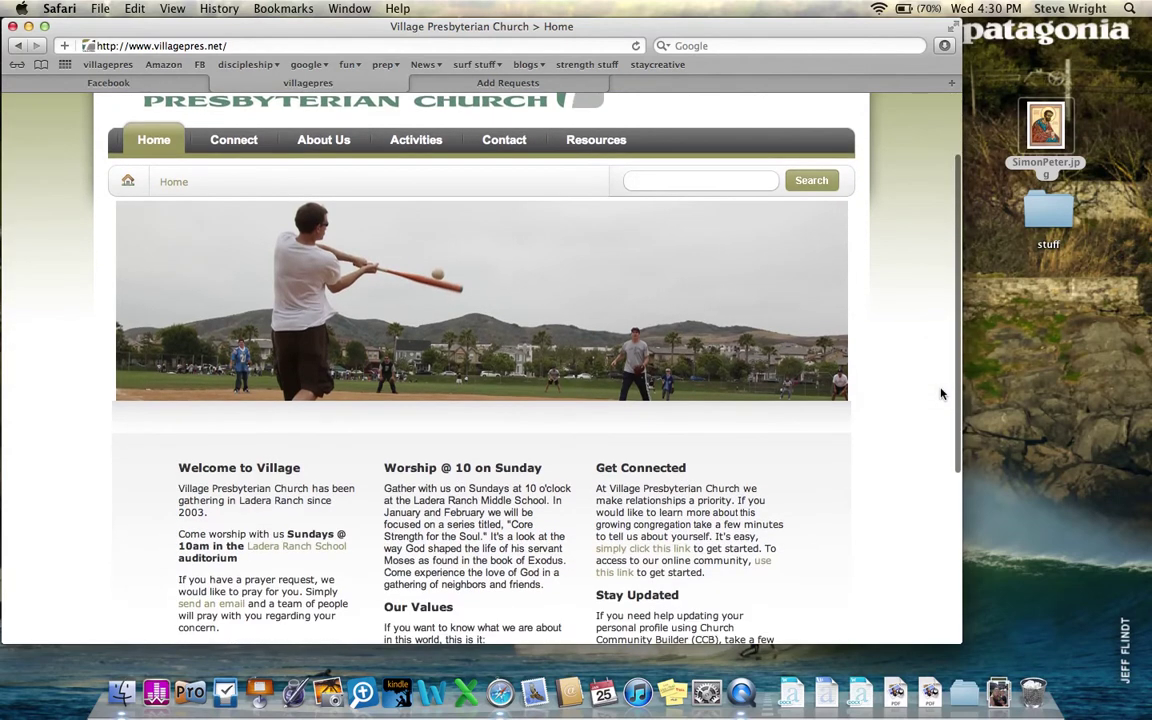
scroll(940, 393, "up", 3)
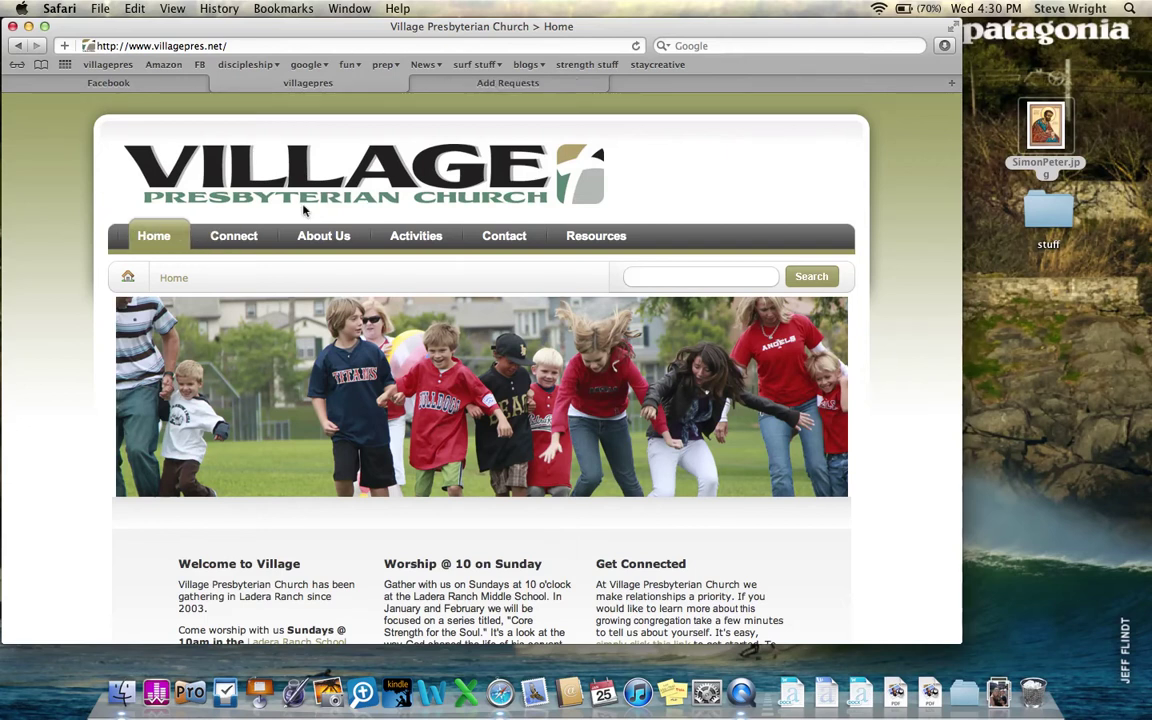
mouse_move(248, 237)
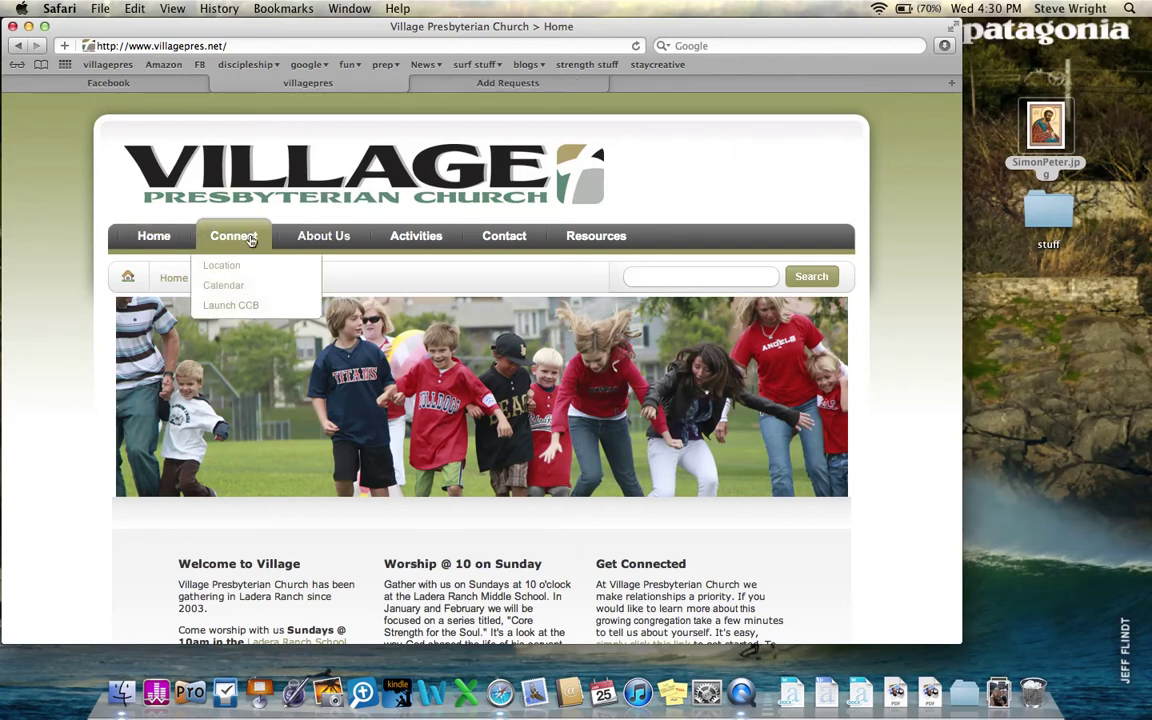
left_click(231, 306)
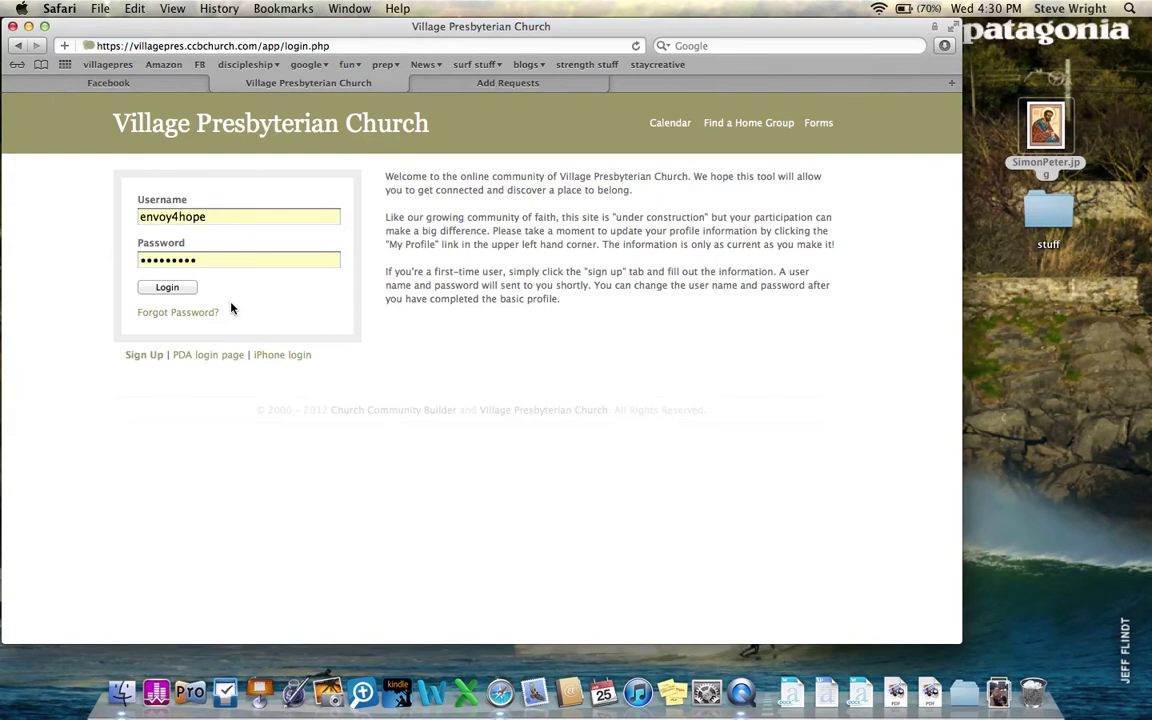
Open the church's online community login page through the 'use this link' link.
scroll(231, 309, "left", 5)
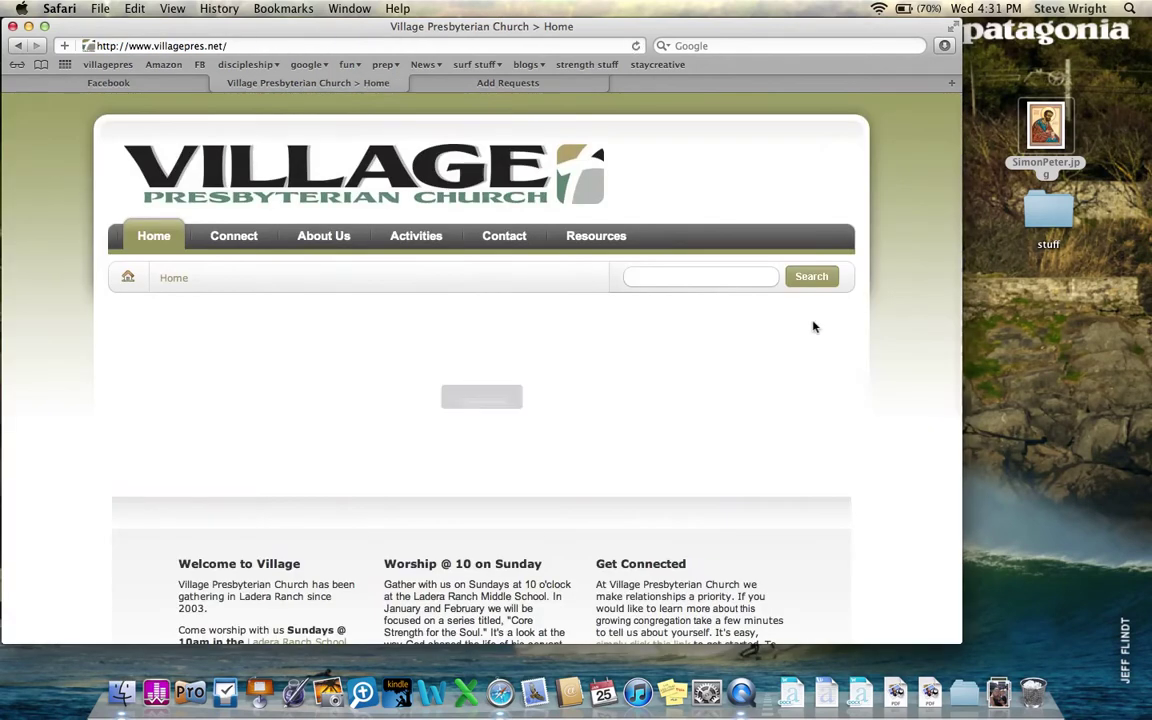
scroll(910, 357, "down", 3)
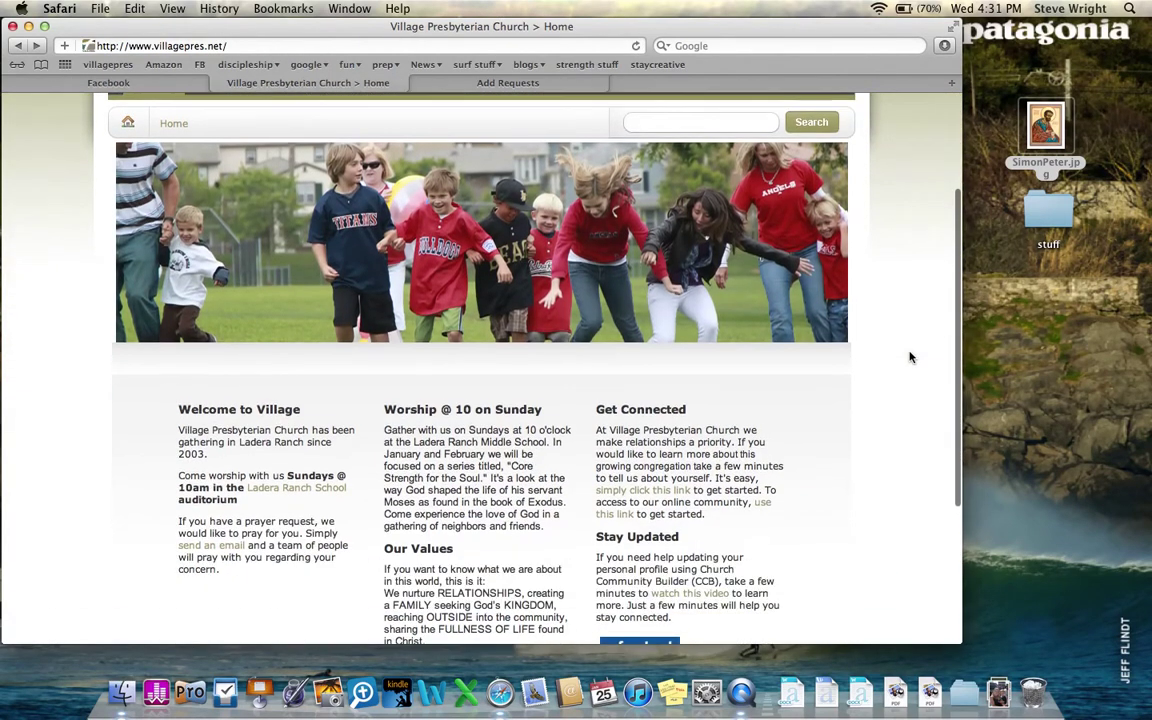
scroll(910, 357, "down", 1)
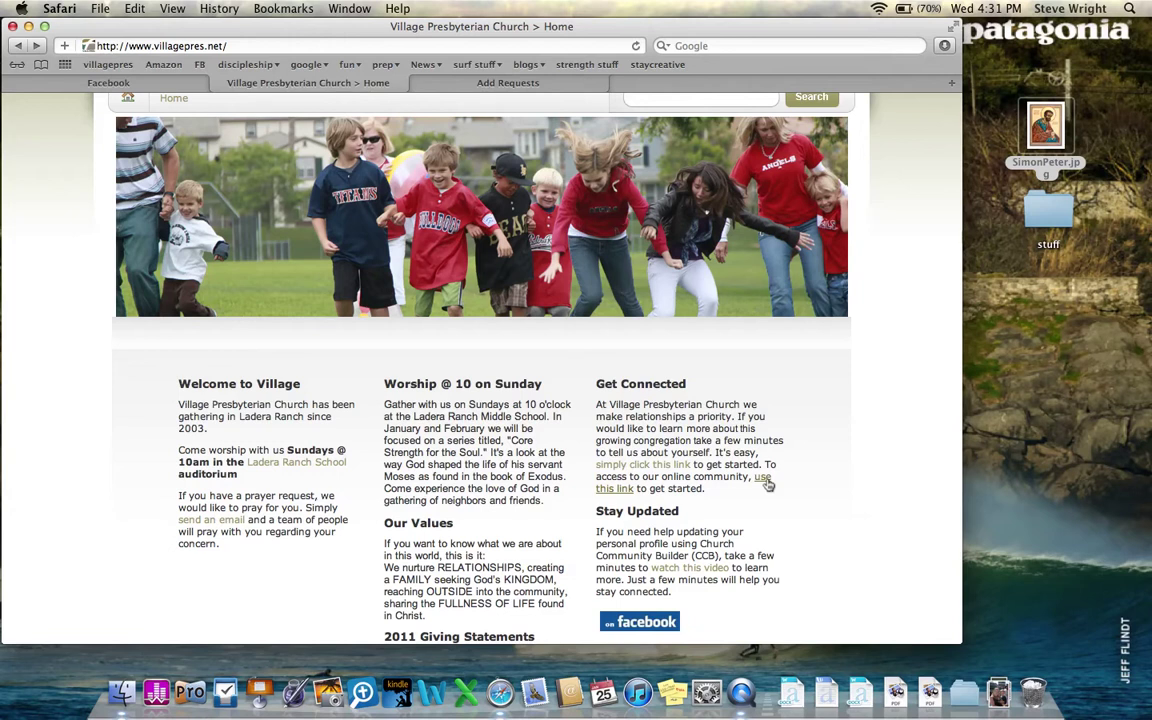
left_click(764, 481)
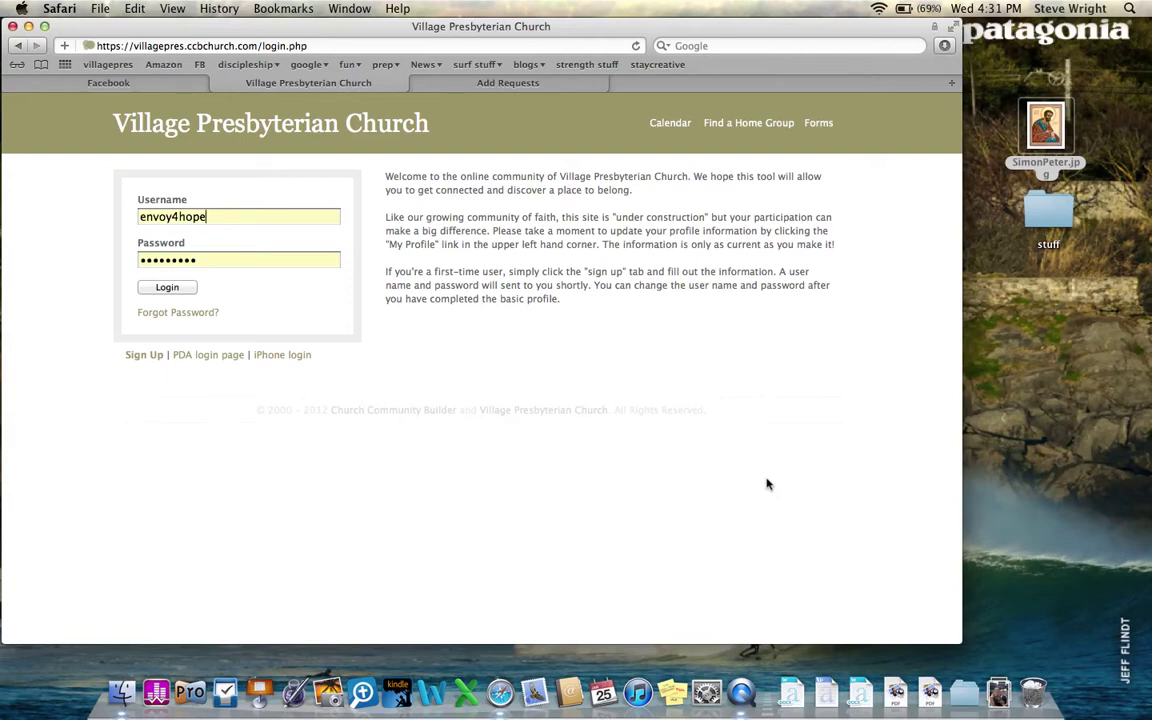
Cancel bookmarking the login page and return to the church home page.
key("super+d")
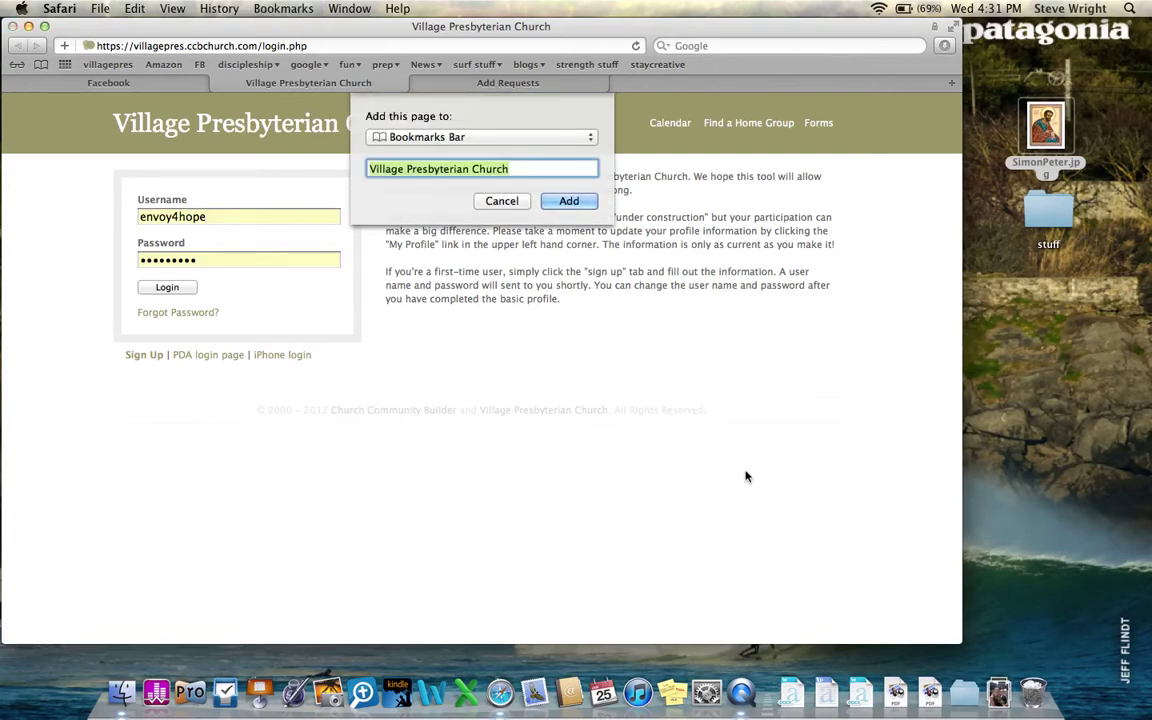
left_click(514, 204)
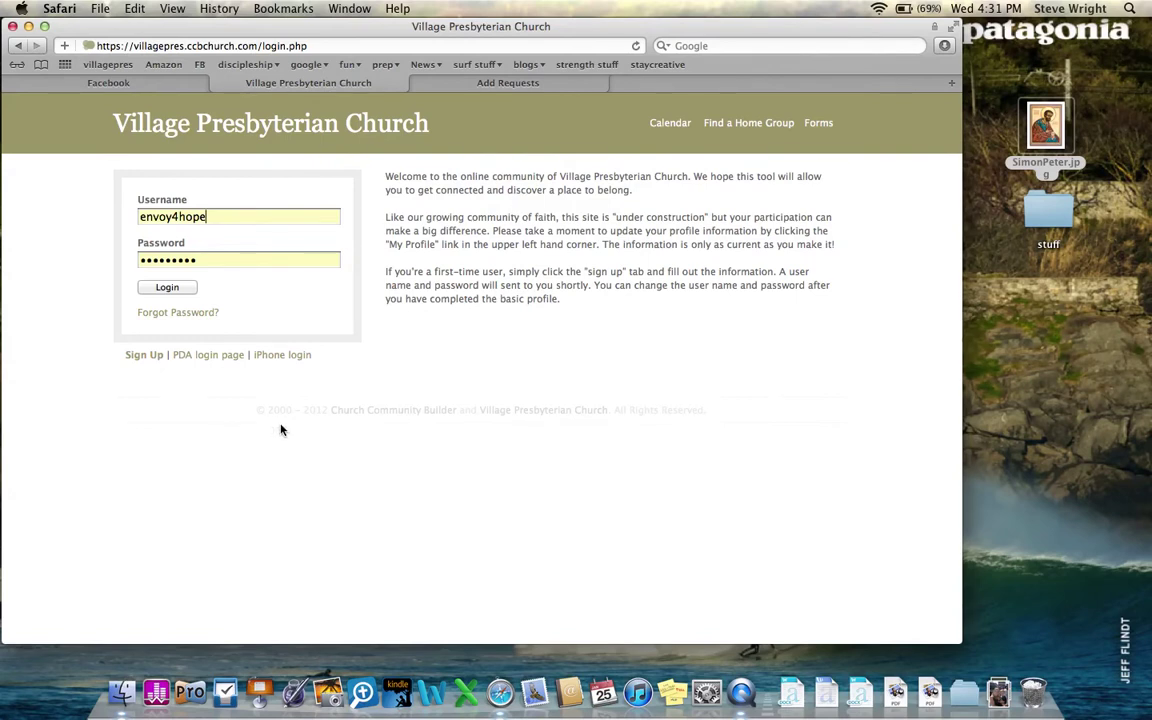
key("Return")
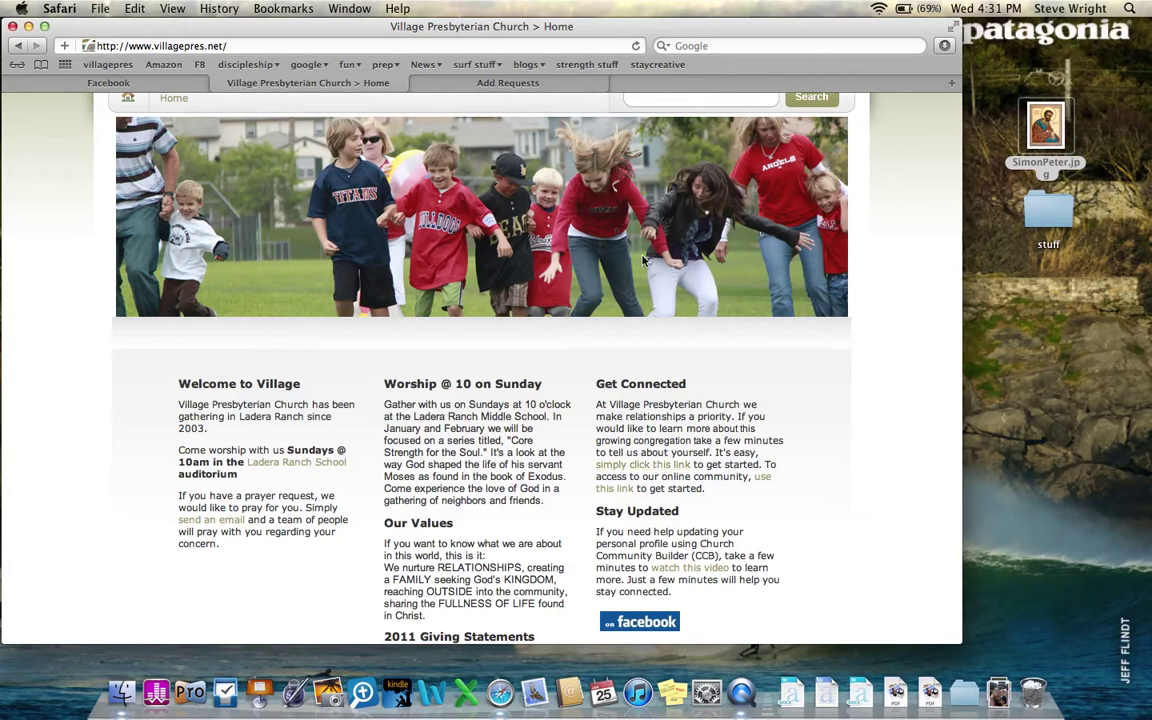
Open the Village Connection Page form in a new tab, check the home tab, then return.
scroll(890, 343, "up", 2)
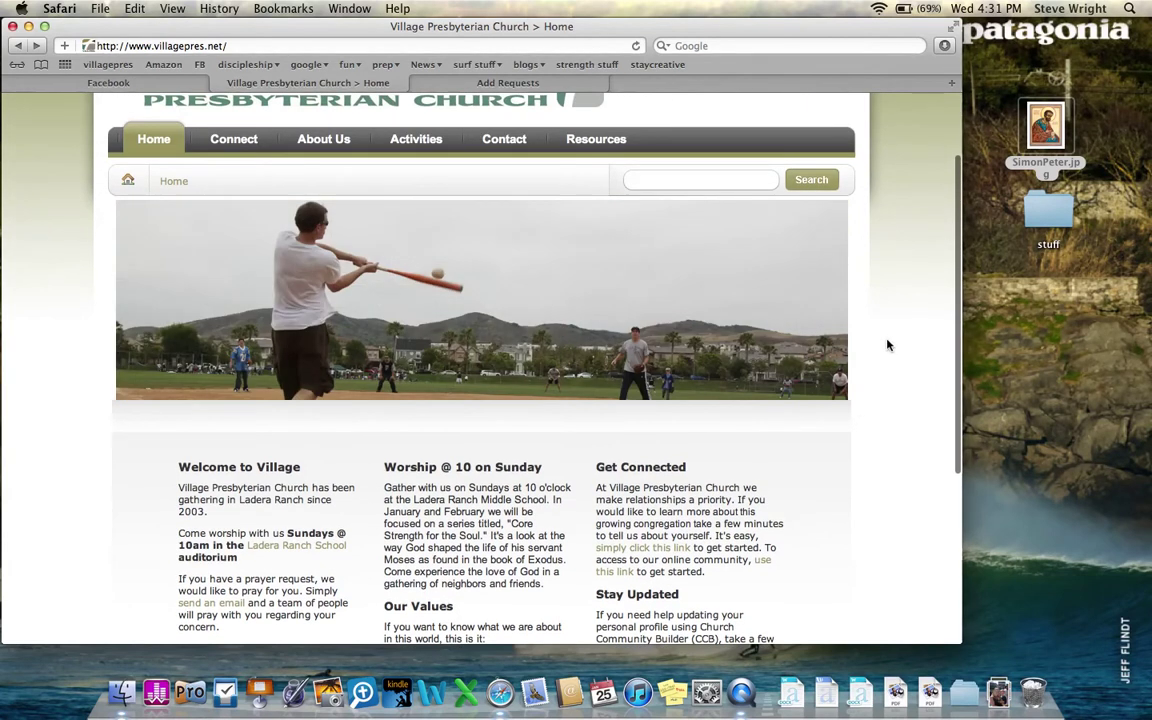
left_click(651, 551)
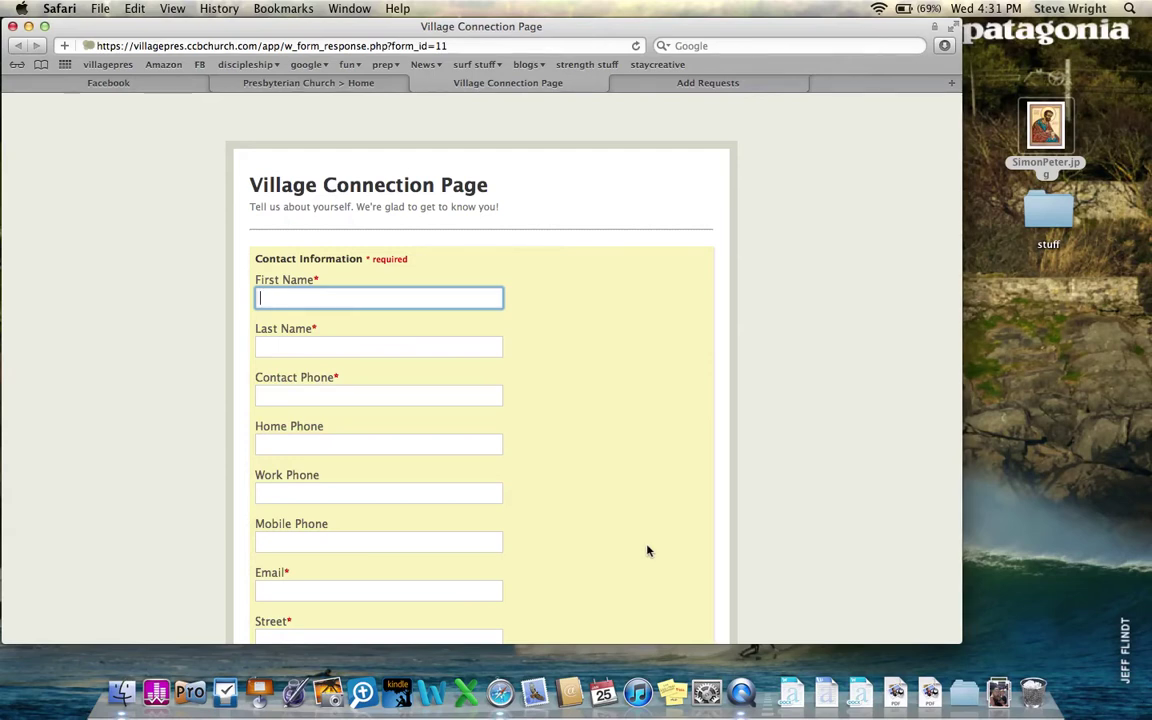
scroll(650, 551, "down", 3)
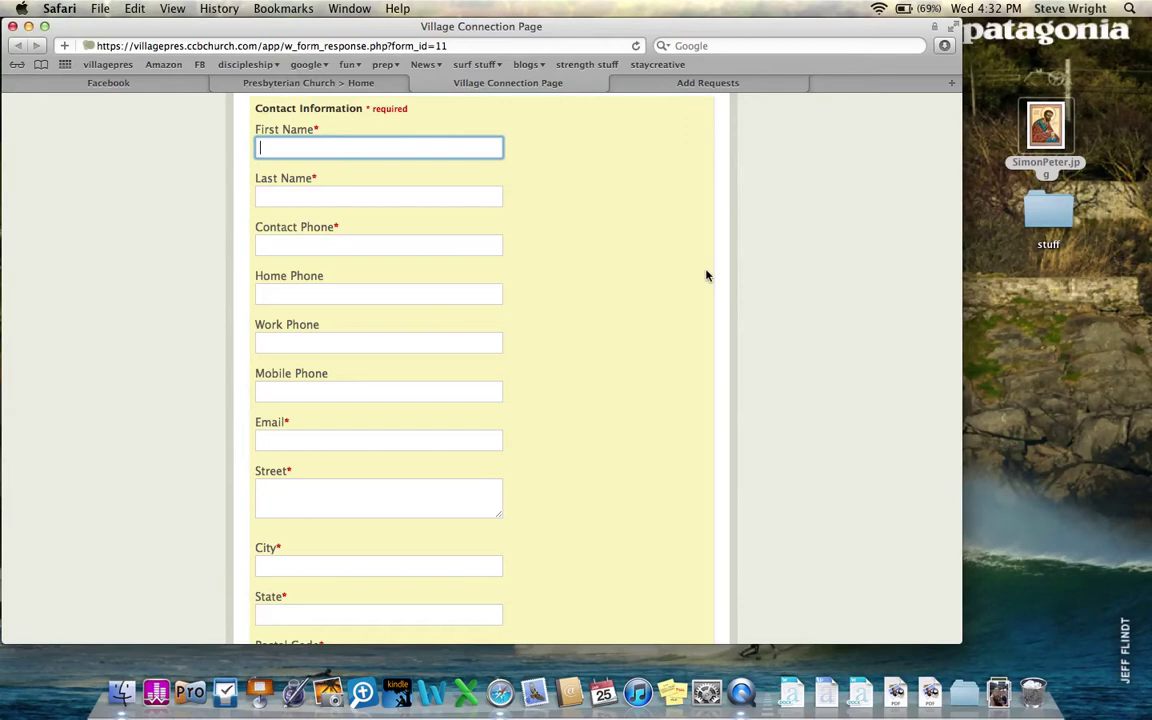
scroll(707, 275, "up", 3)
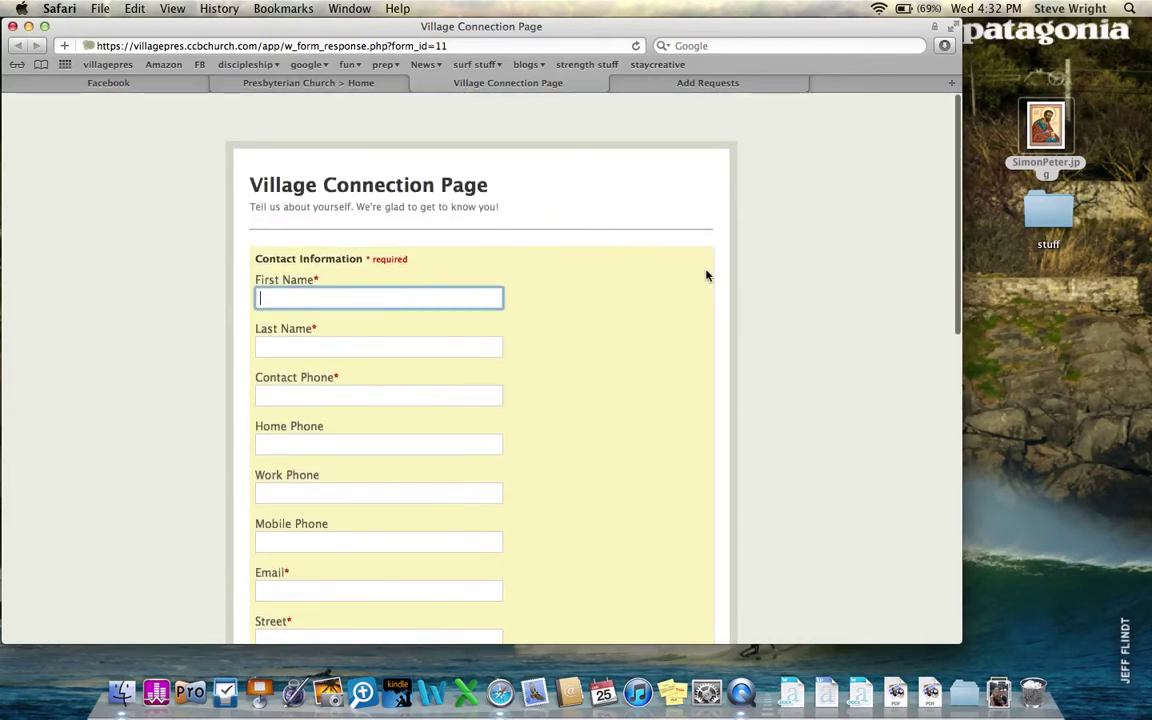
left_click(382, 86)
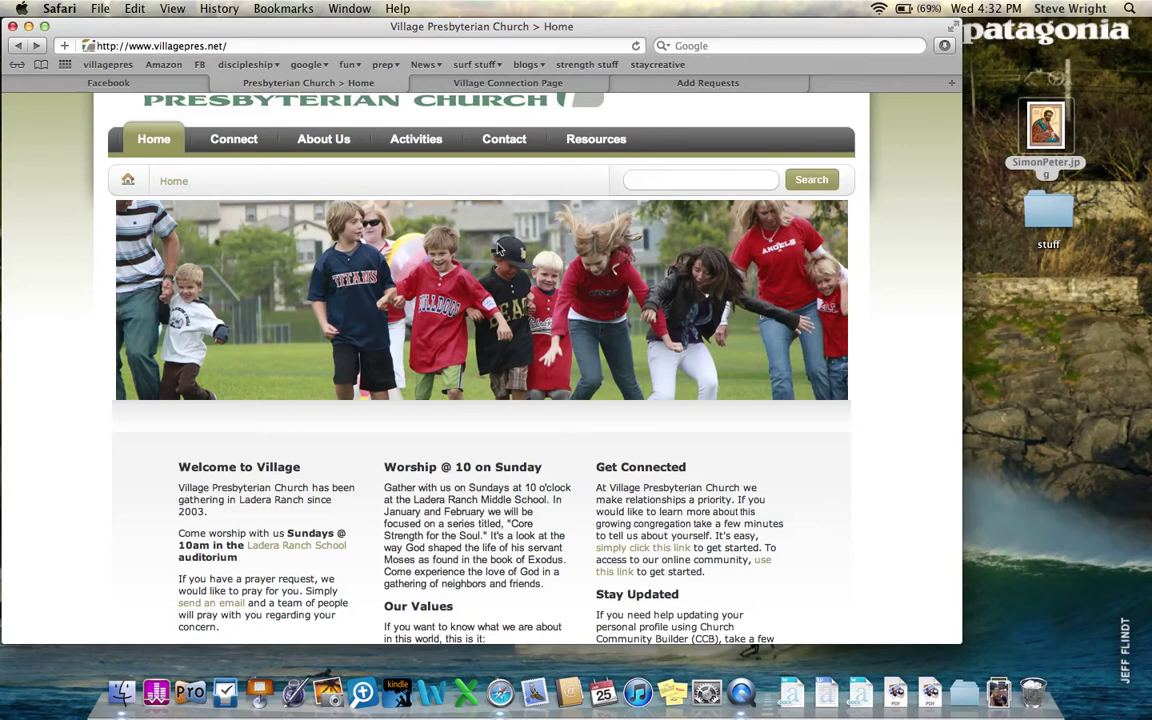
left_click(502, 83)
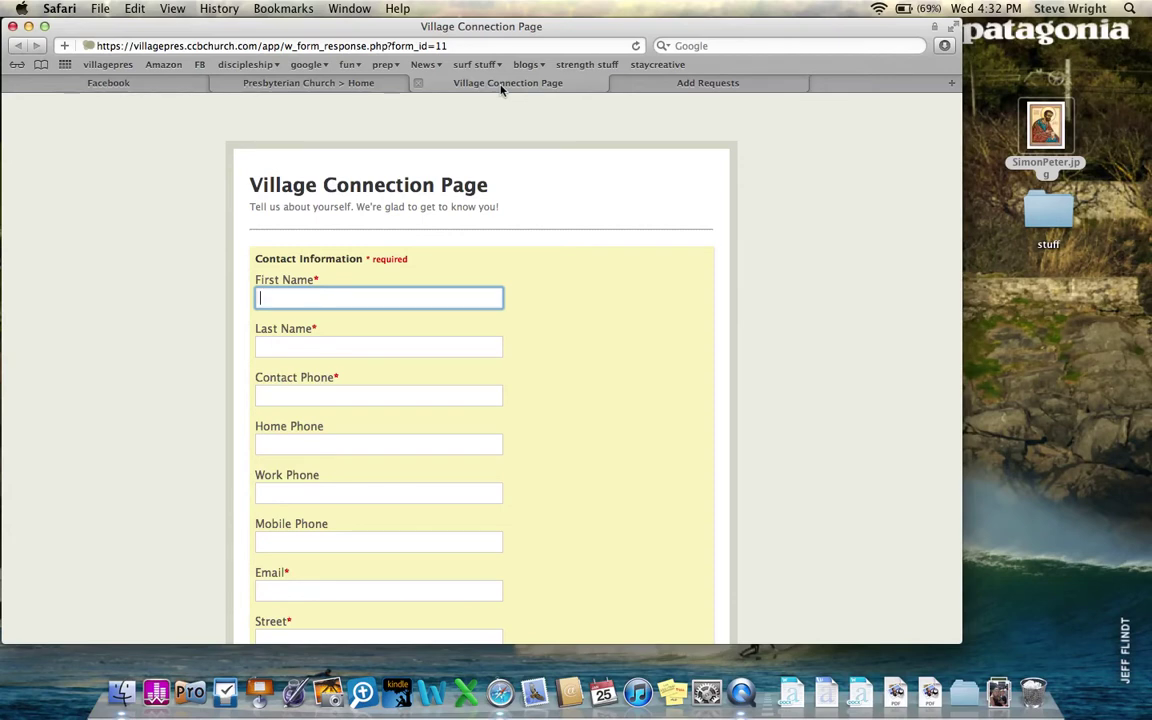
Open the Website Login email in Yahoo Mail, copy its generated password, and follow its login link.
left_click(673, 86)
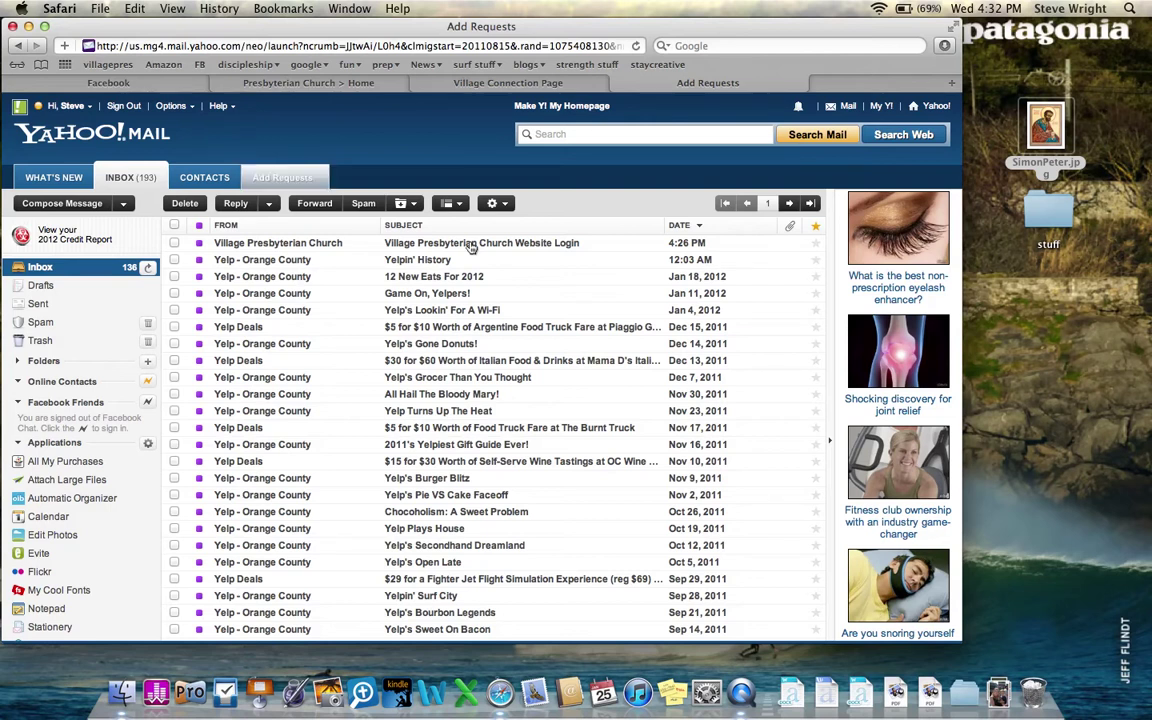
left_click(470, 245)
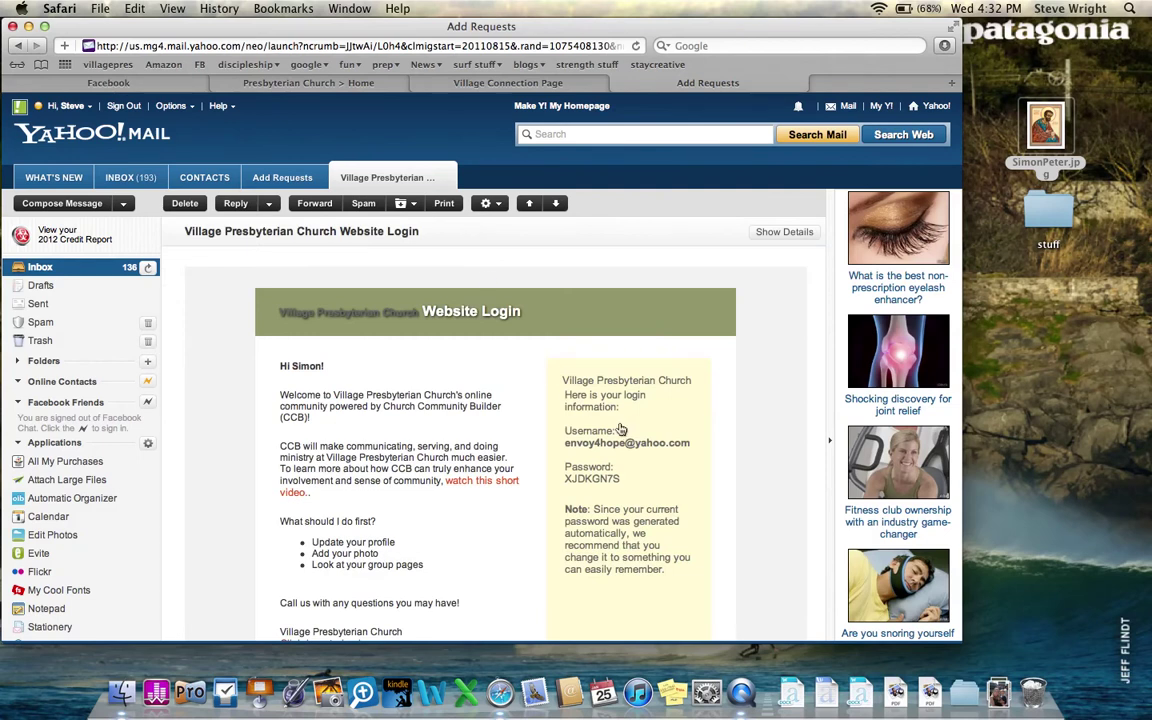
scroll(618, 428, "down", 3)
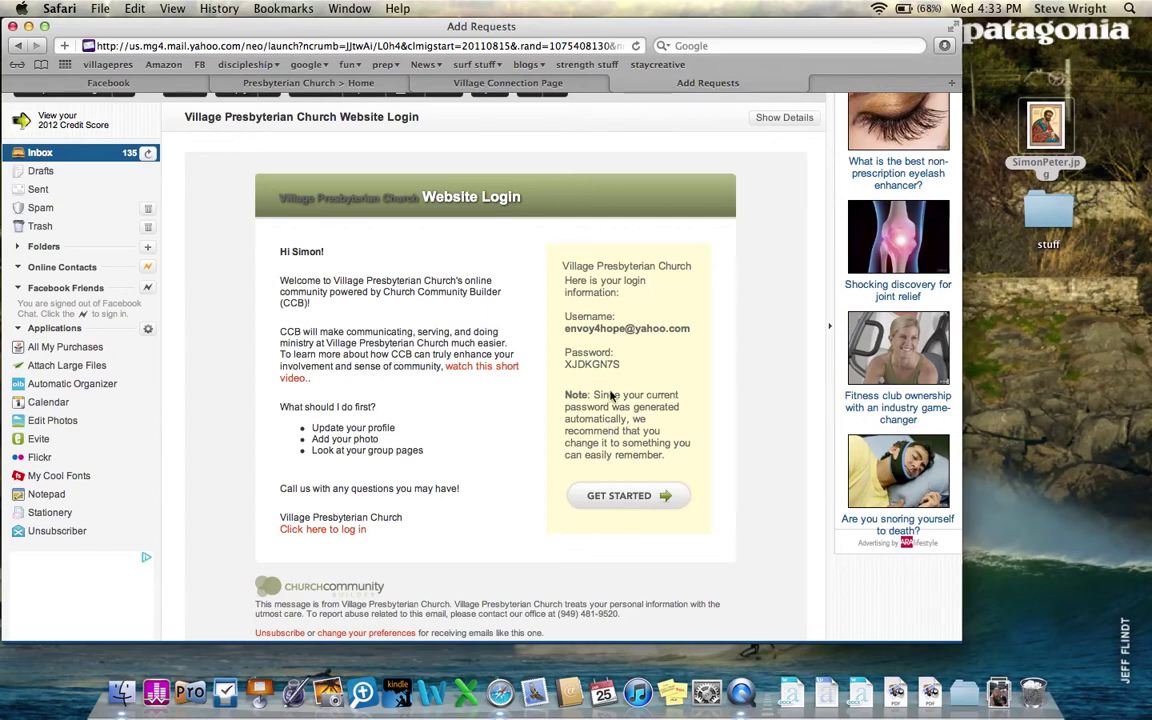
left_click_drag(620, 367, 564, 368)
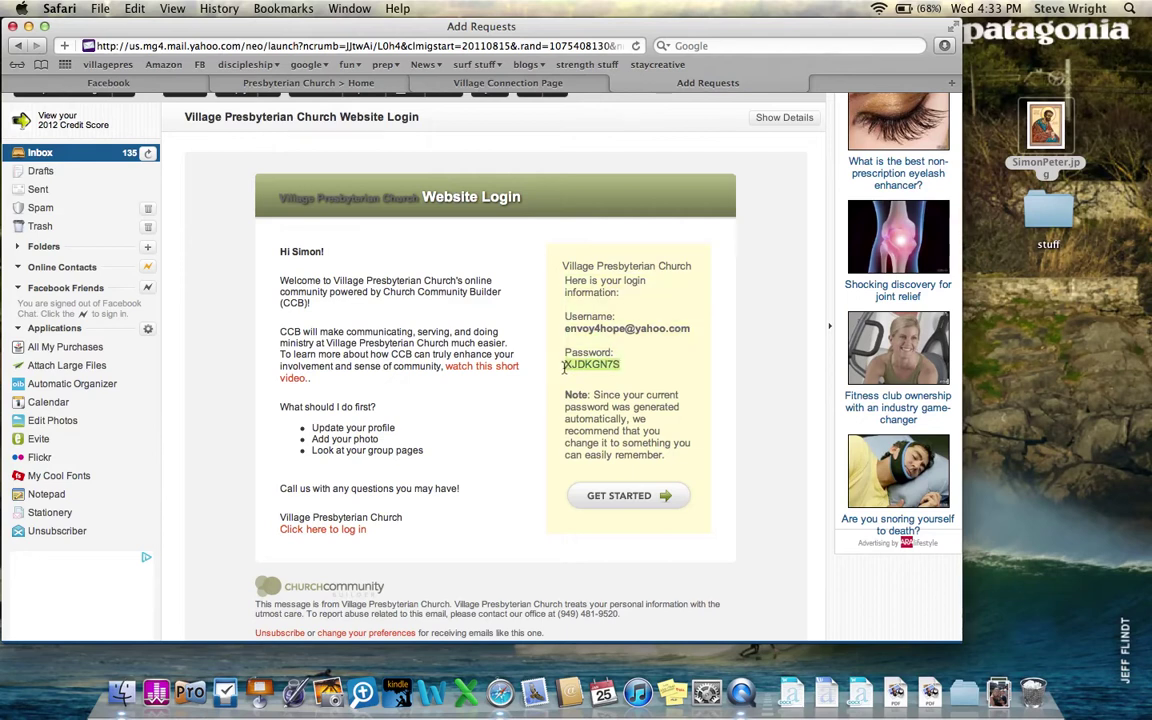
left_click(622, 495)
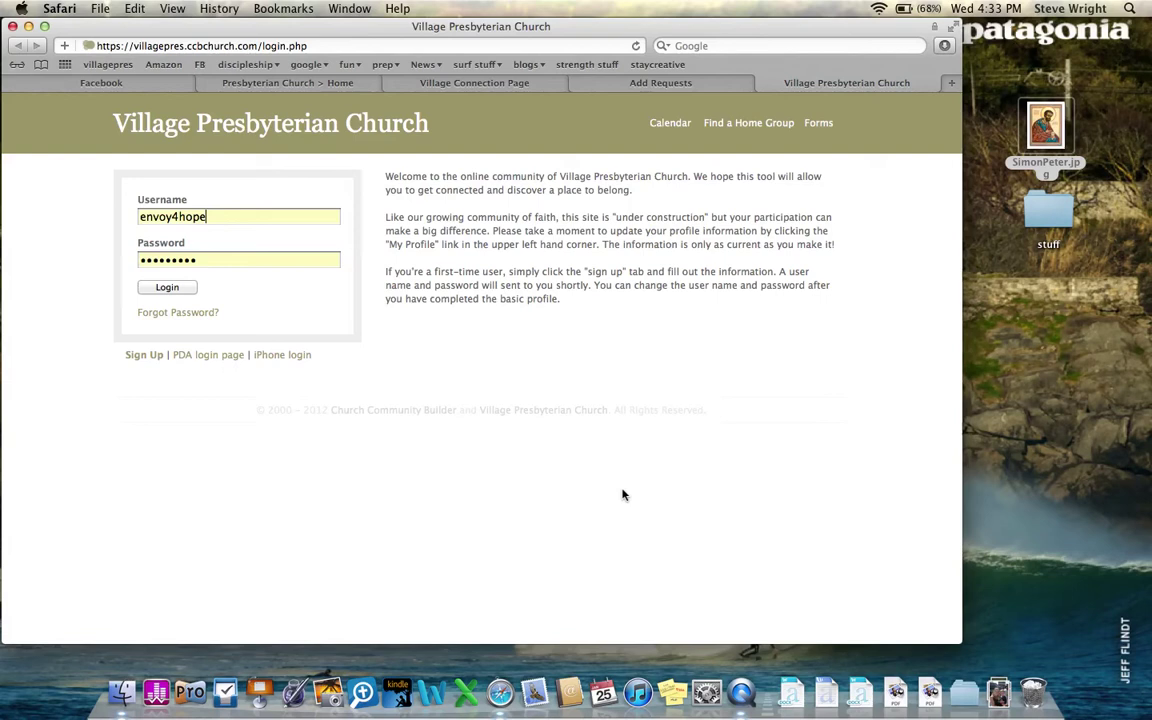
type("@yahoo.com")
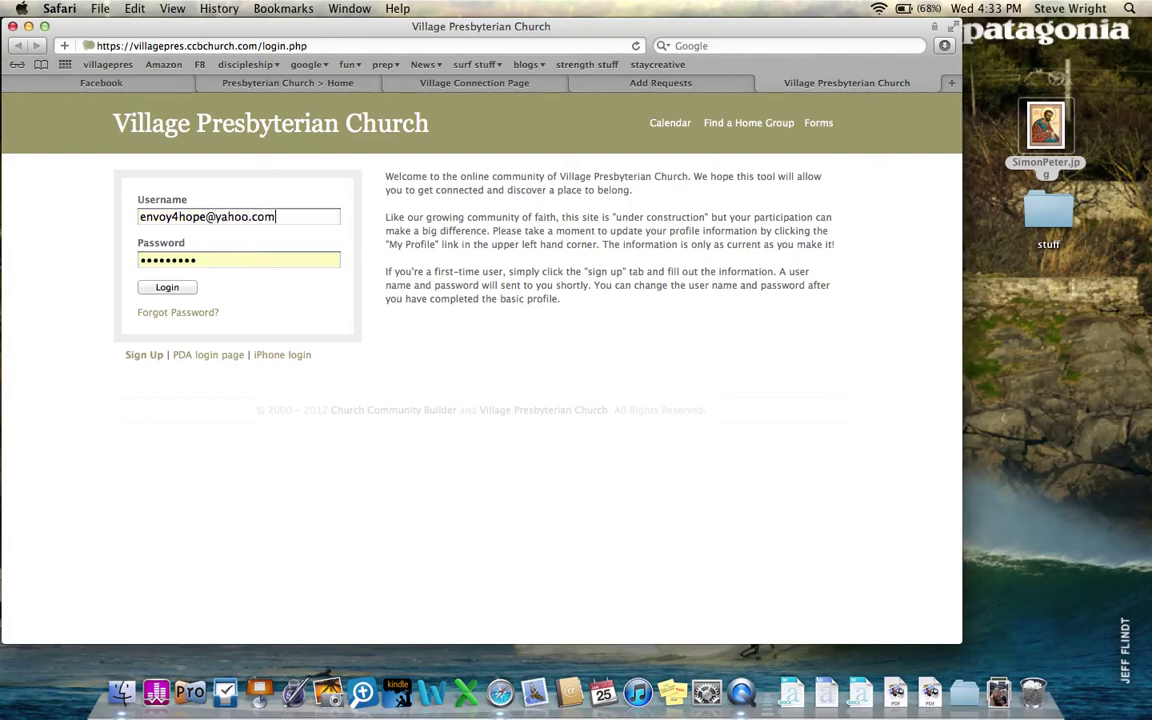
key("BackSpace")
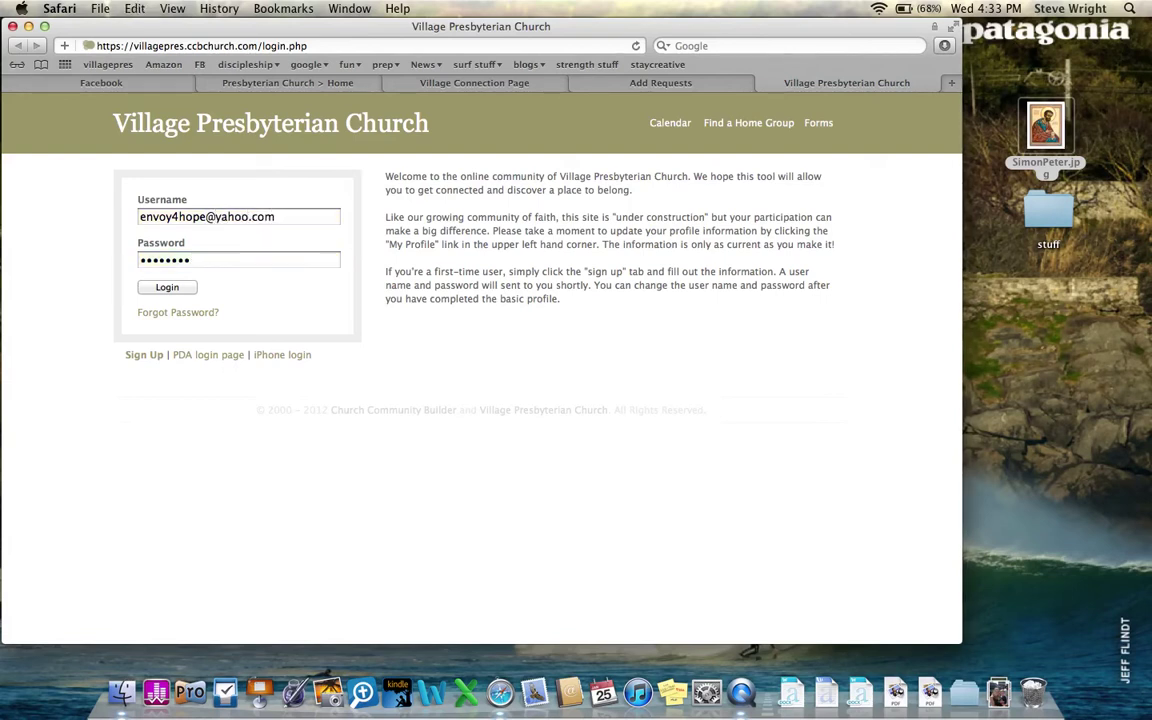
left_click(167, 288)
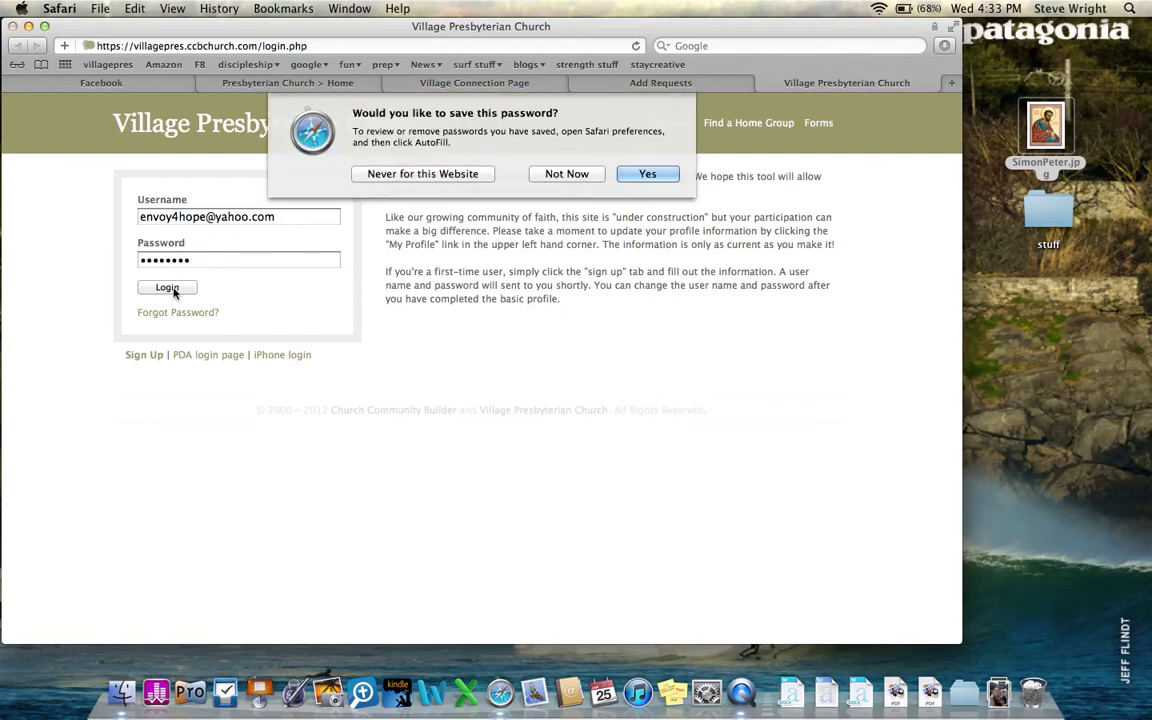
left_click(568, 175)
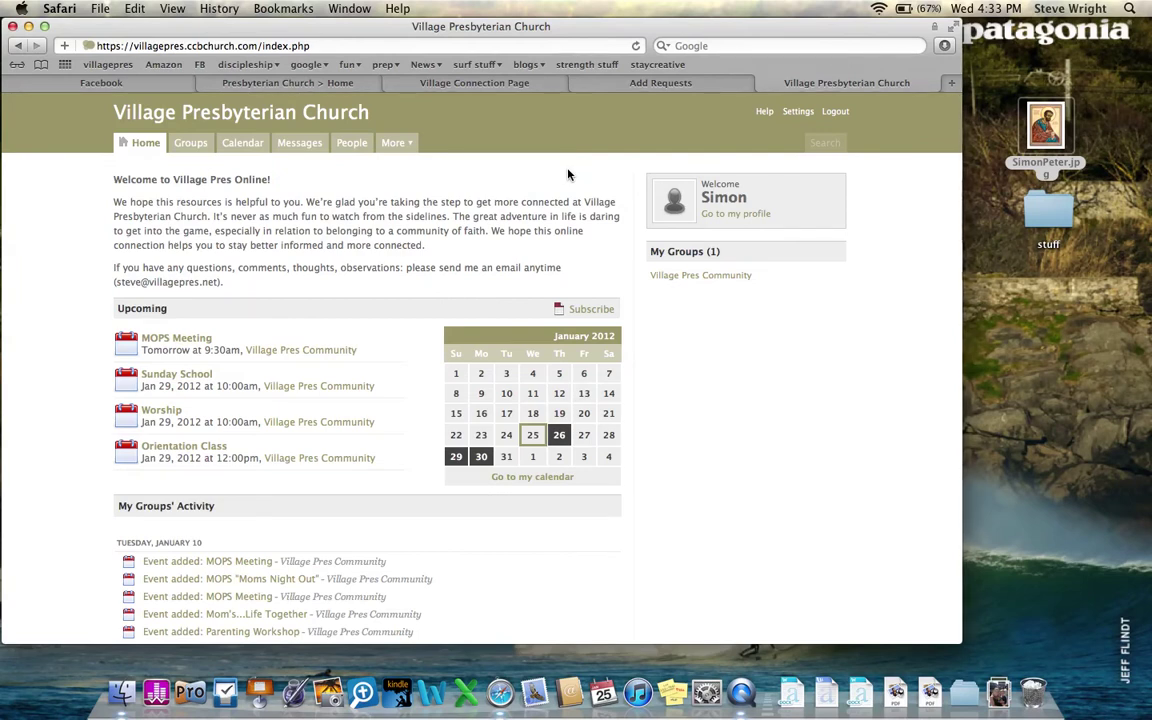
Go to the member's own profile and open it for editing.
left_click(733, 215)
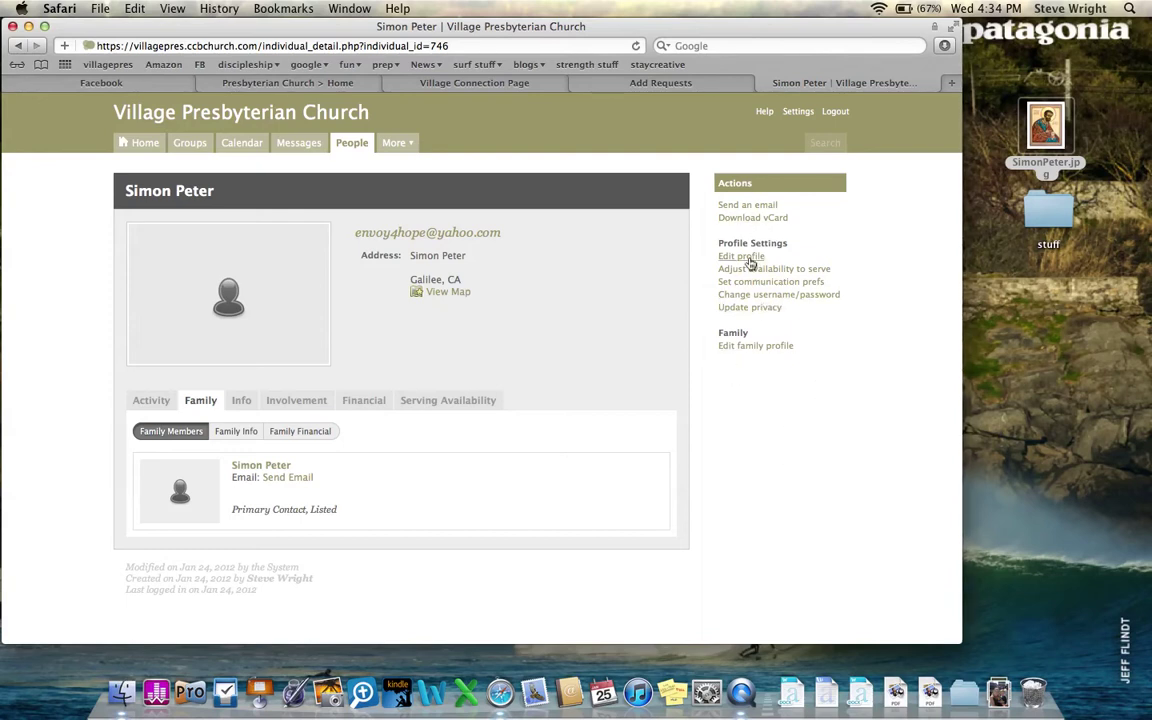
left_click(749, 259)
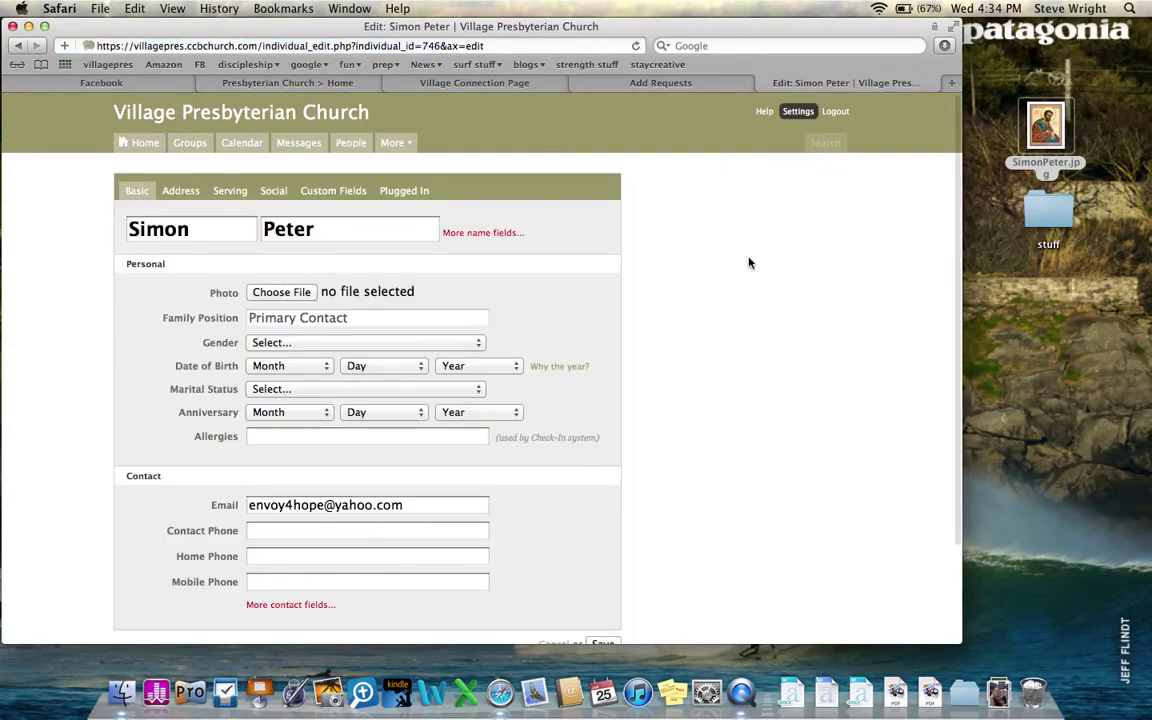
Look through the profile edit form, opening and closing the birth-month list without choosing a month.
scroll(749, 263, "down", 1)
scroll(749, 263, "down", 3)
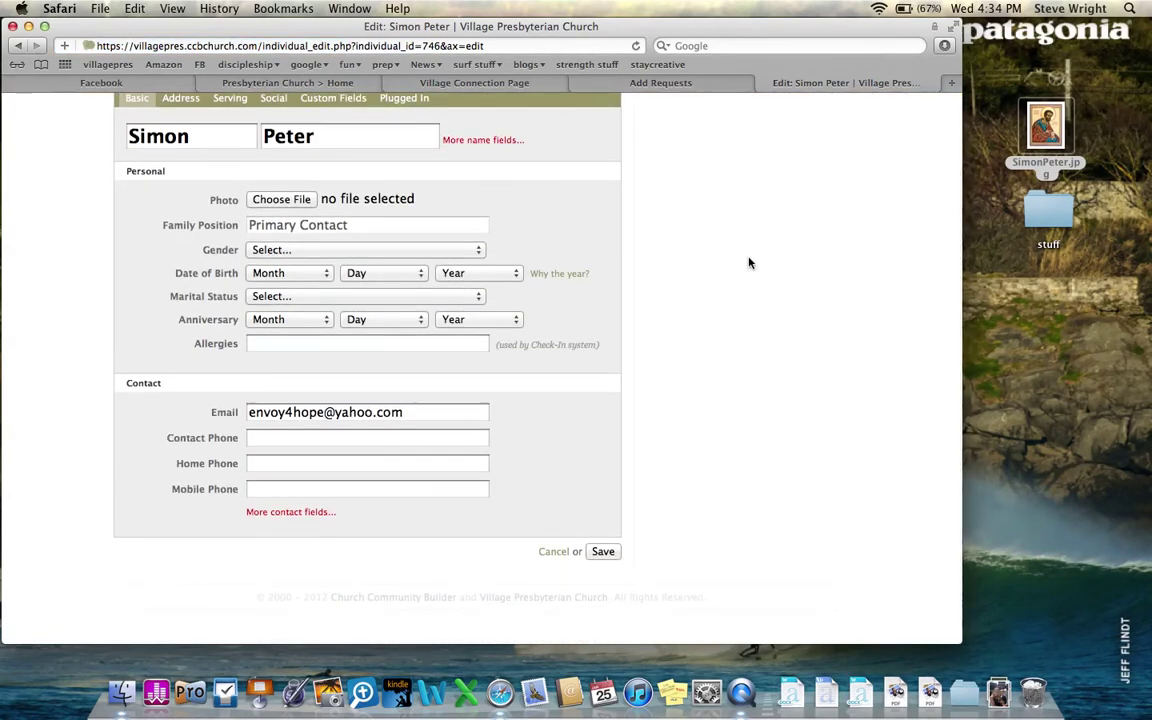
left_click(326, 277)
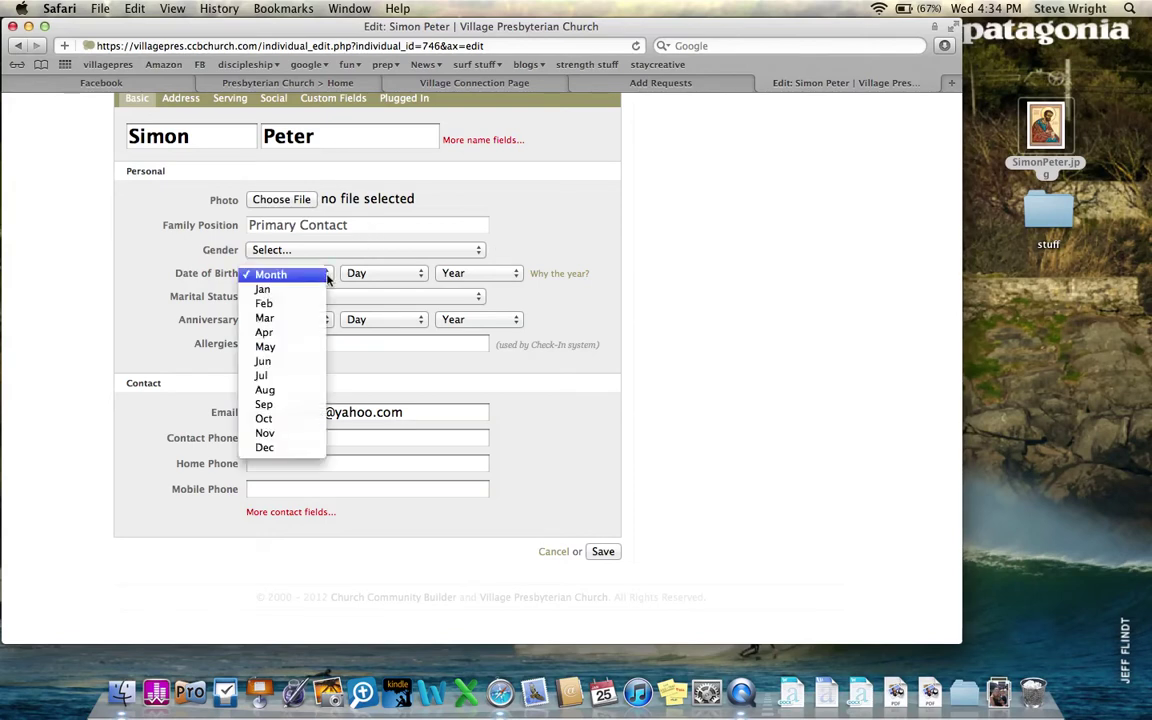
left_click(413, 277)
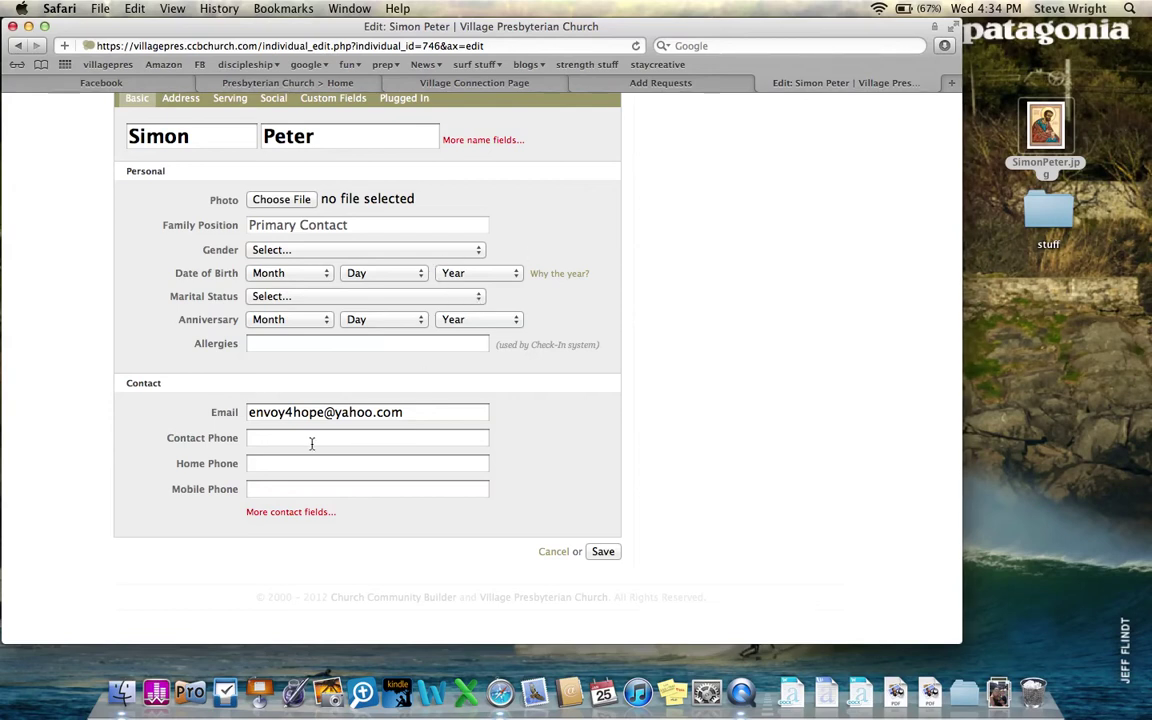
scroll(668, 375, "up", 3)
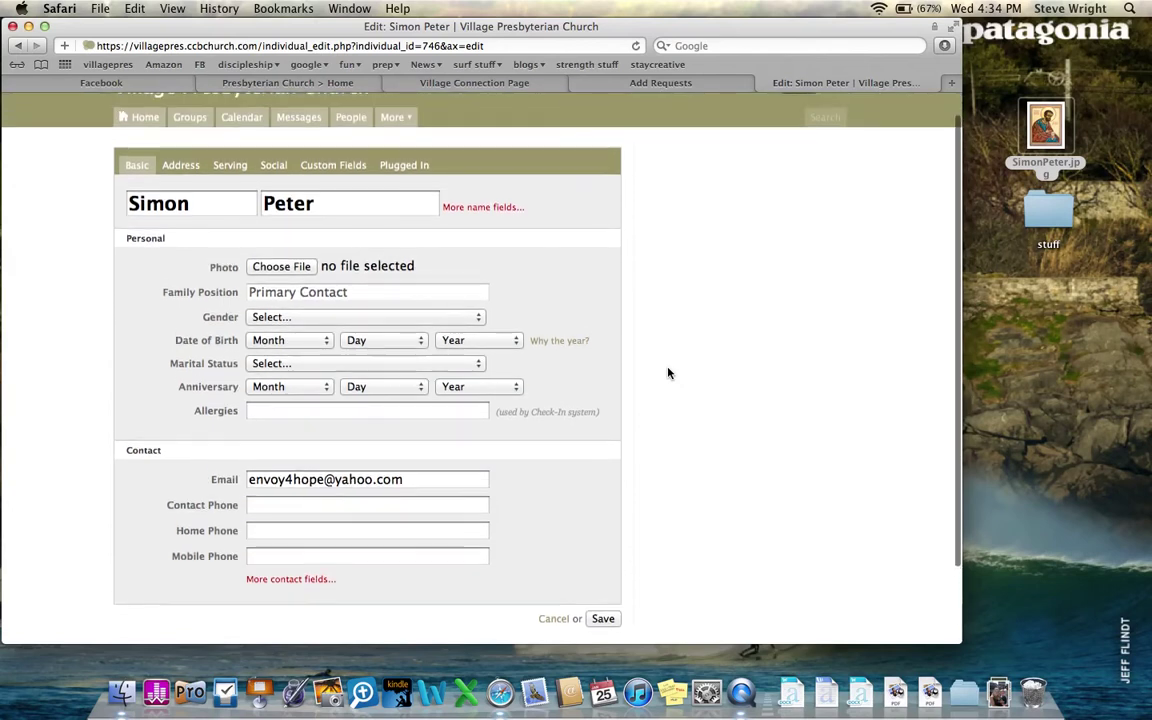
Attach the portrait JPEG from the Desktop as the profile photo and save the profile.
left_click(294, 267)
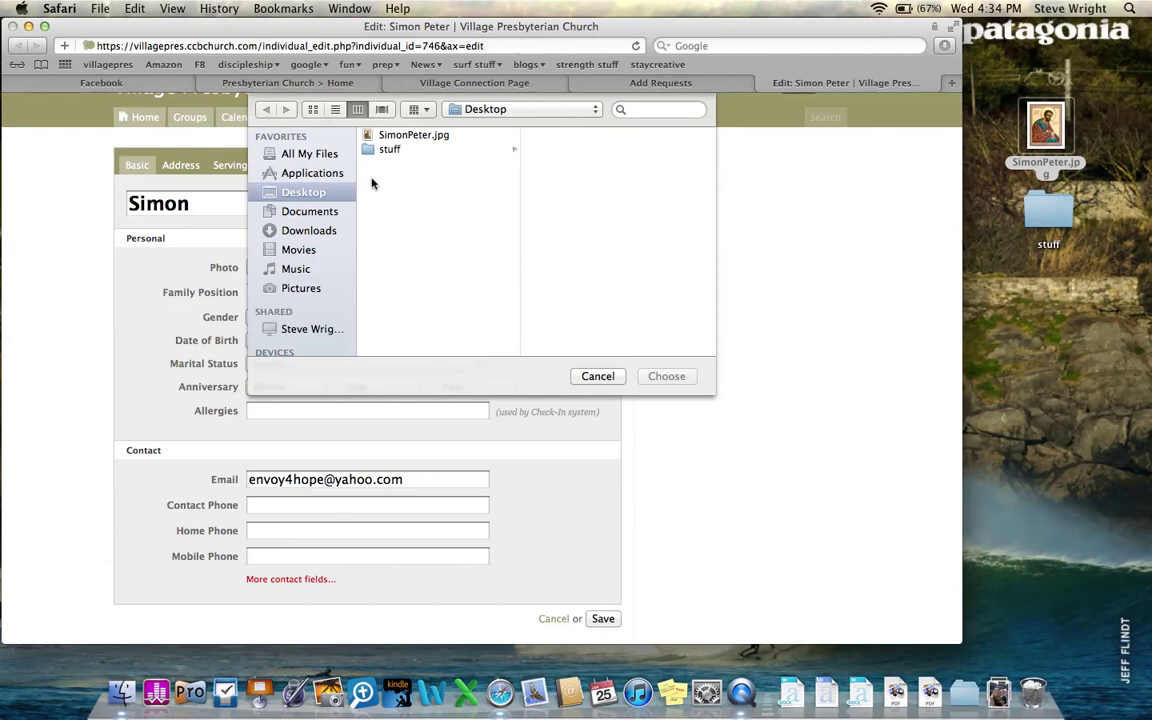
left_click(418, 139)
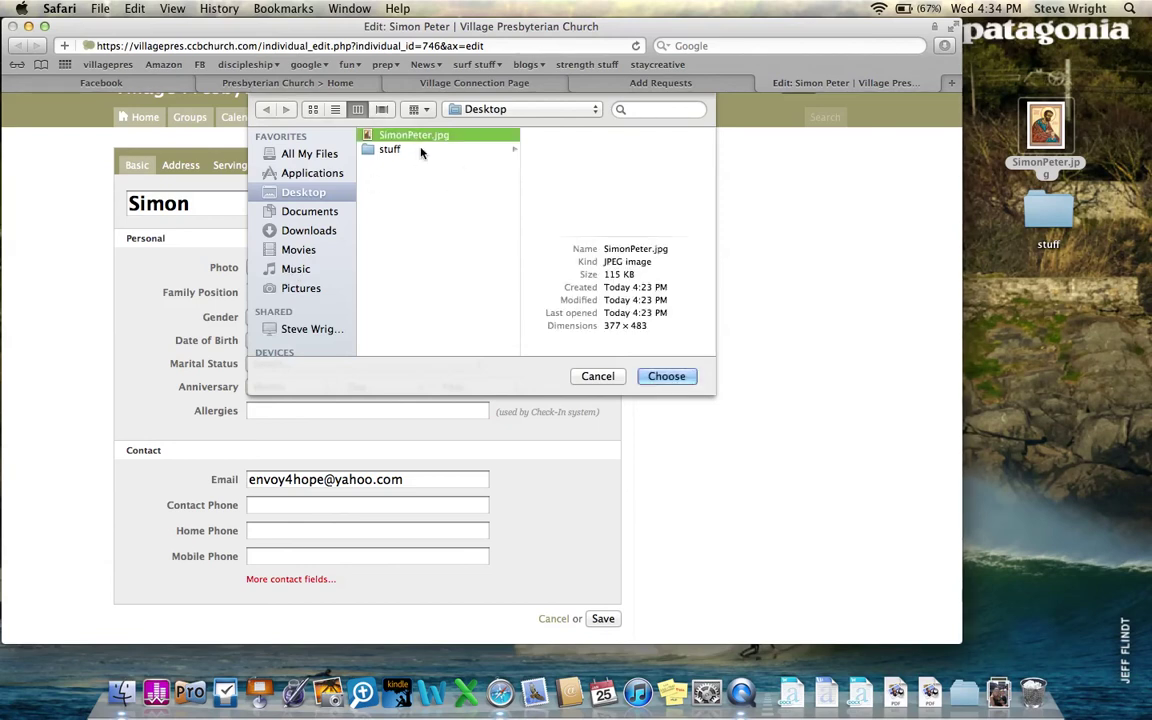
left_click(666, 376)
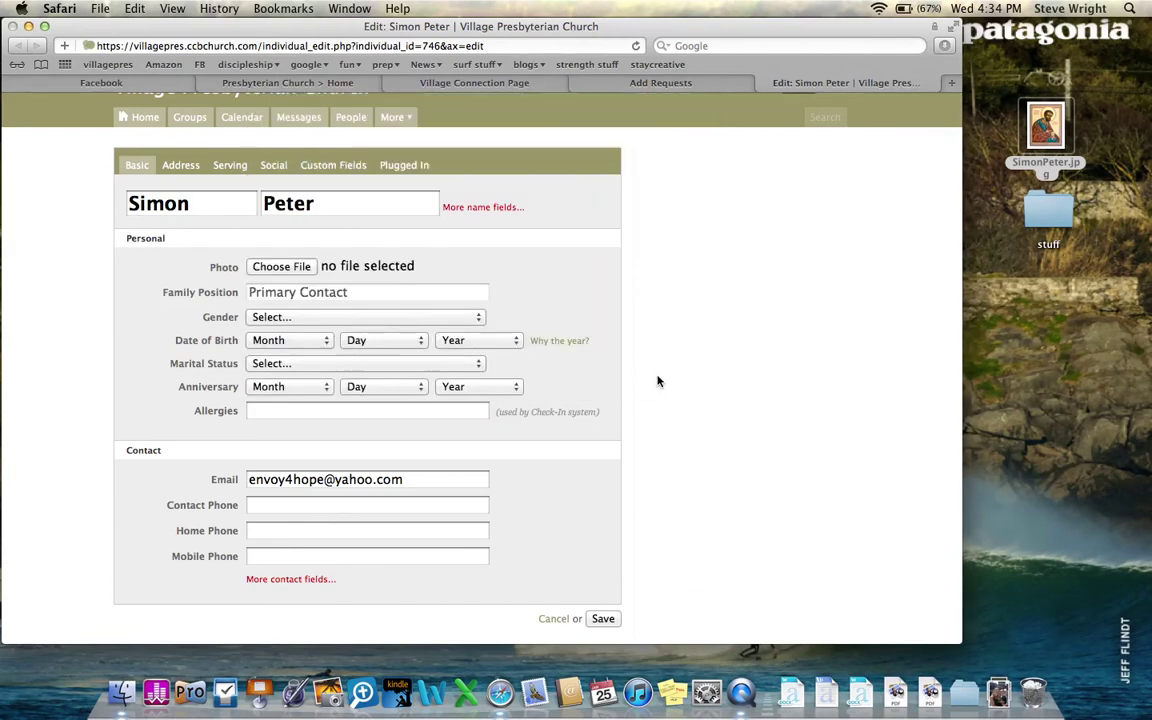
scroll(658, 381, "down", 2)
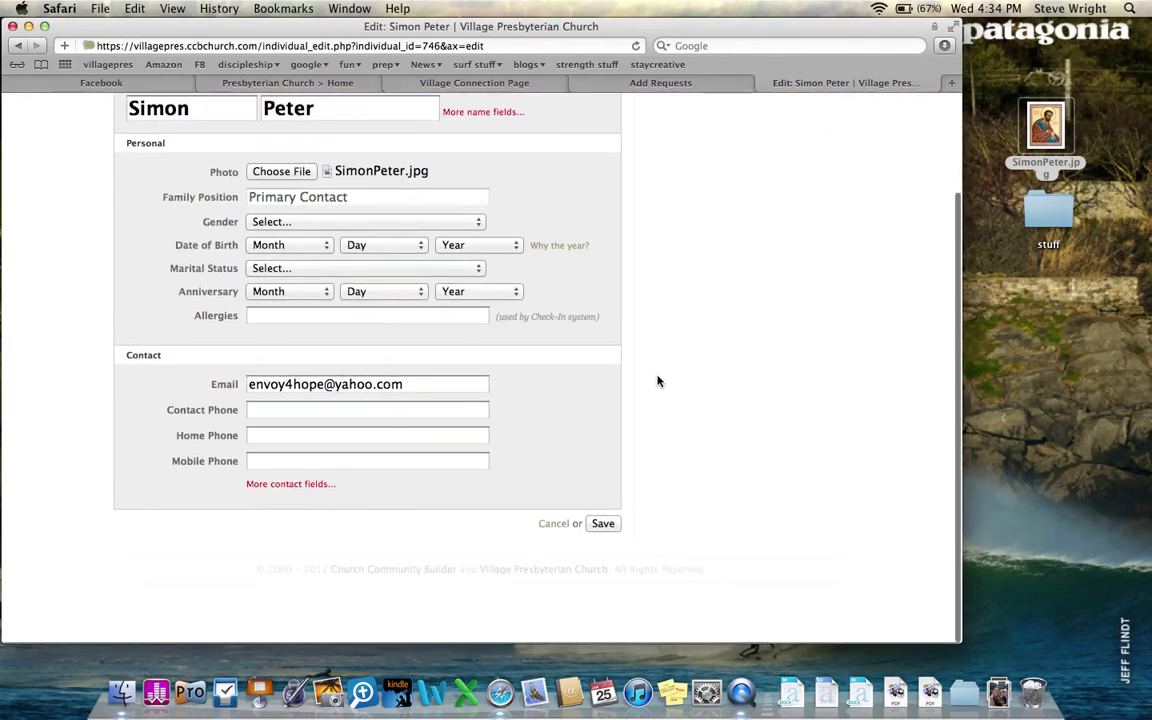
left_click(603, 526)
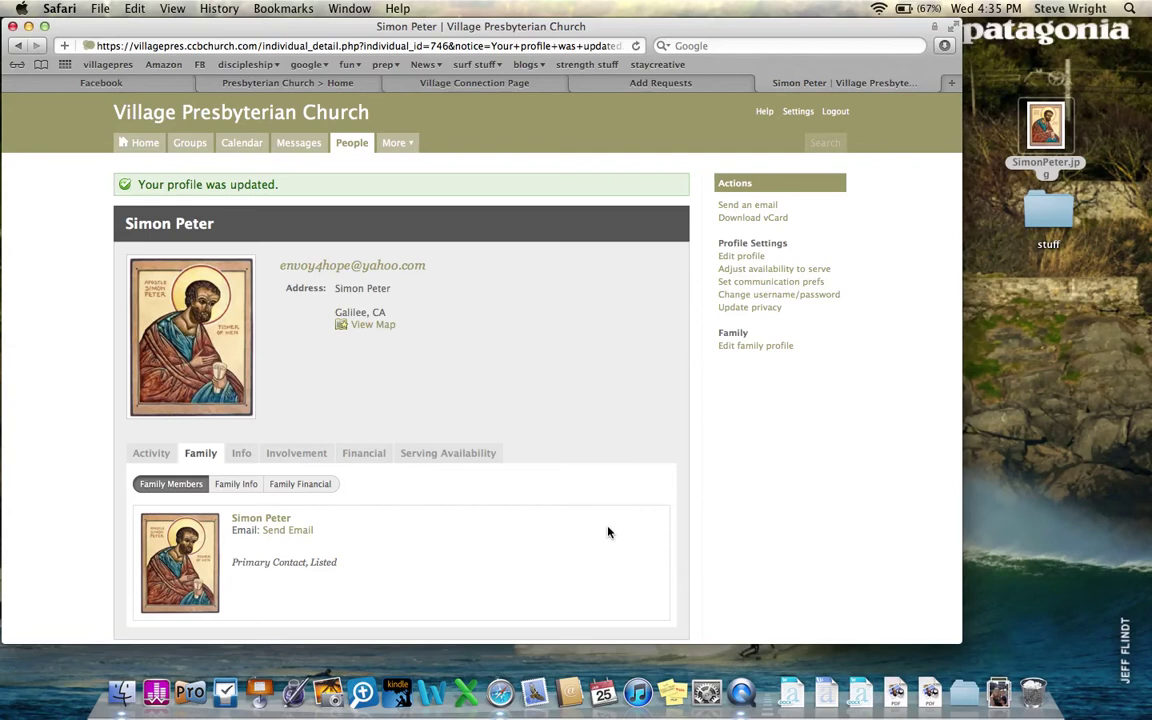
left_click(798, 297)
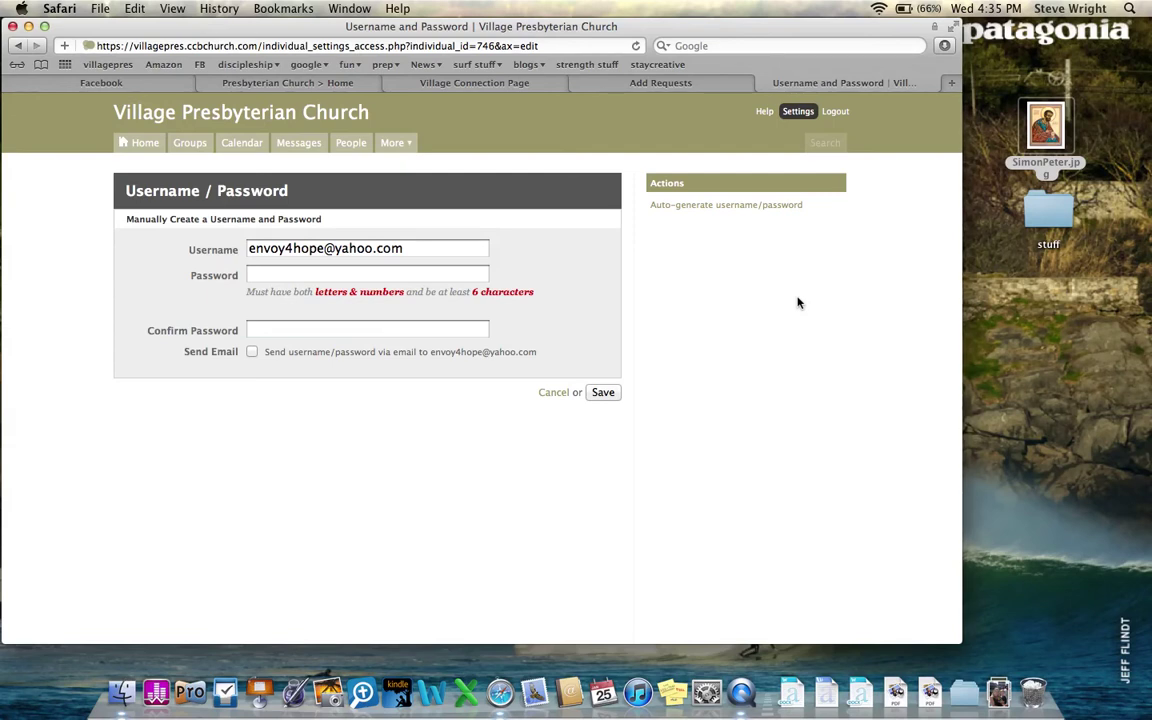
Replace the username with the new custom one, enter a new password, tick Send Email, and save.
left_click_drag(442, 249, 246, 249)
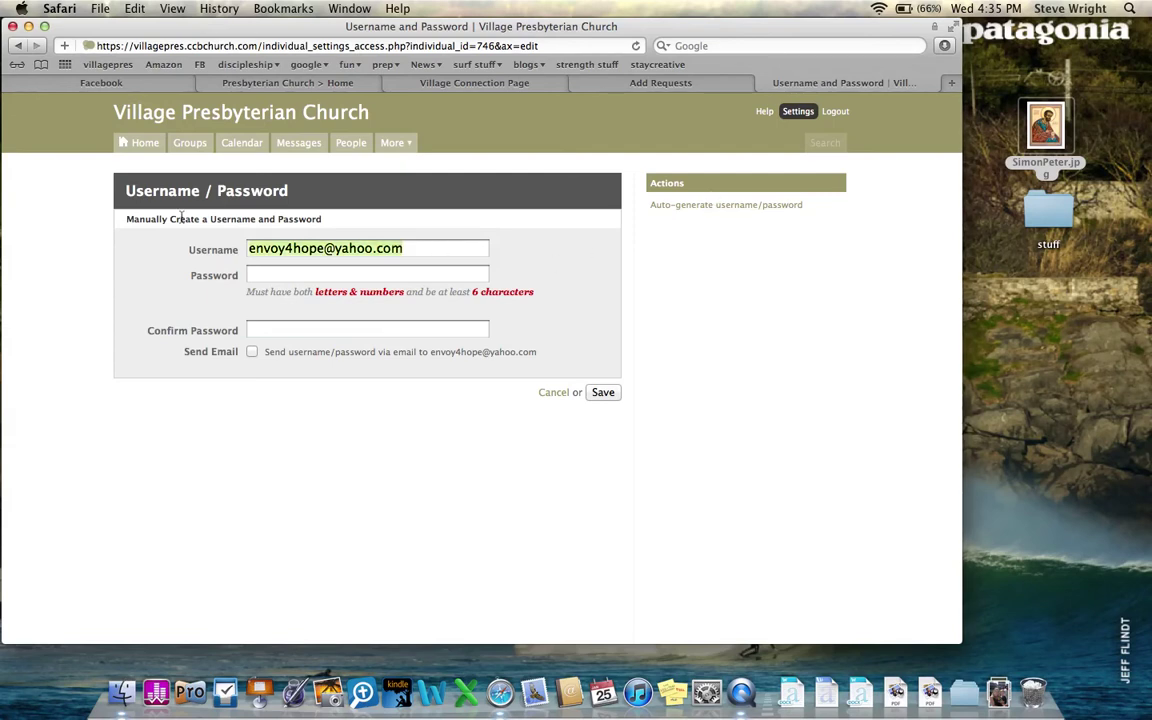
type("sim")
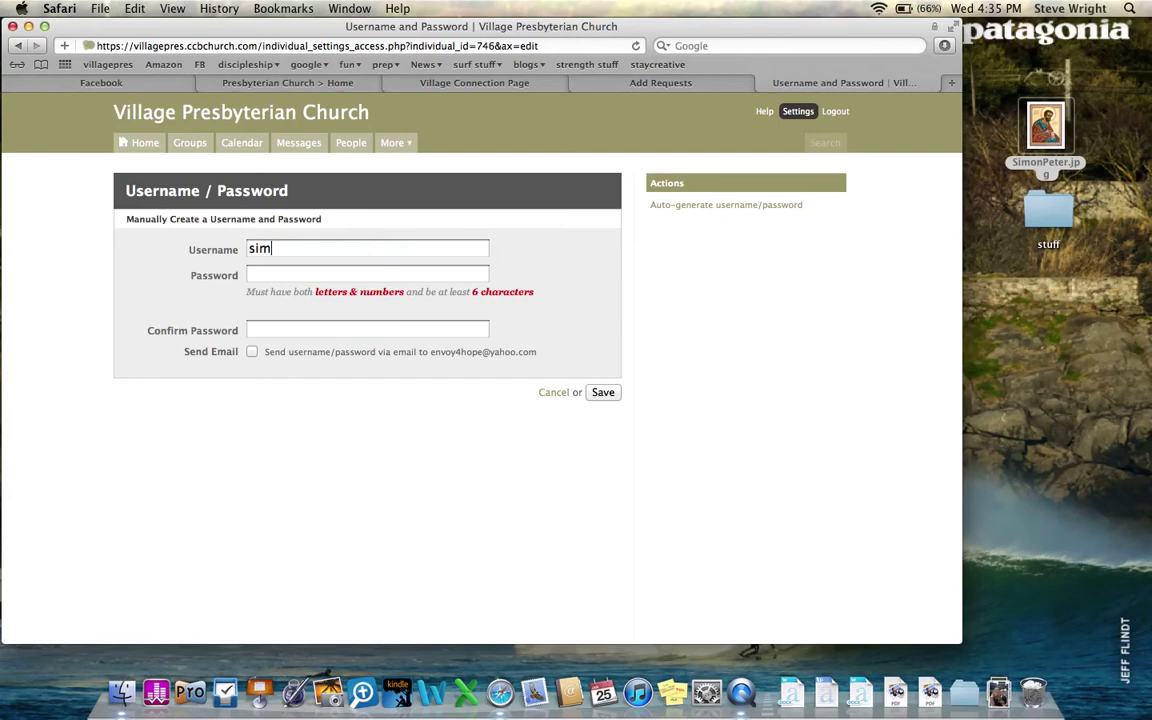
type("onpeter")
key("Tab")
type("••••")
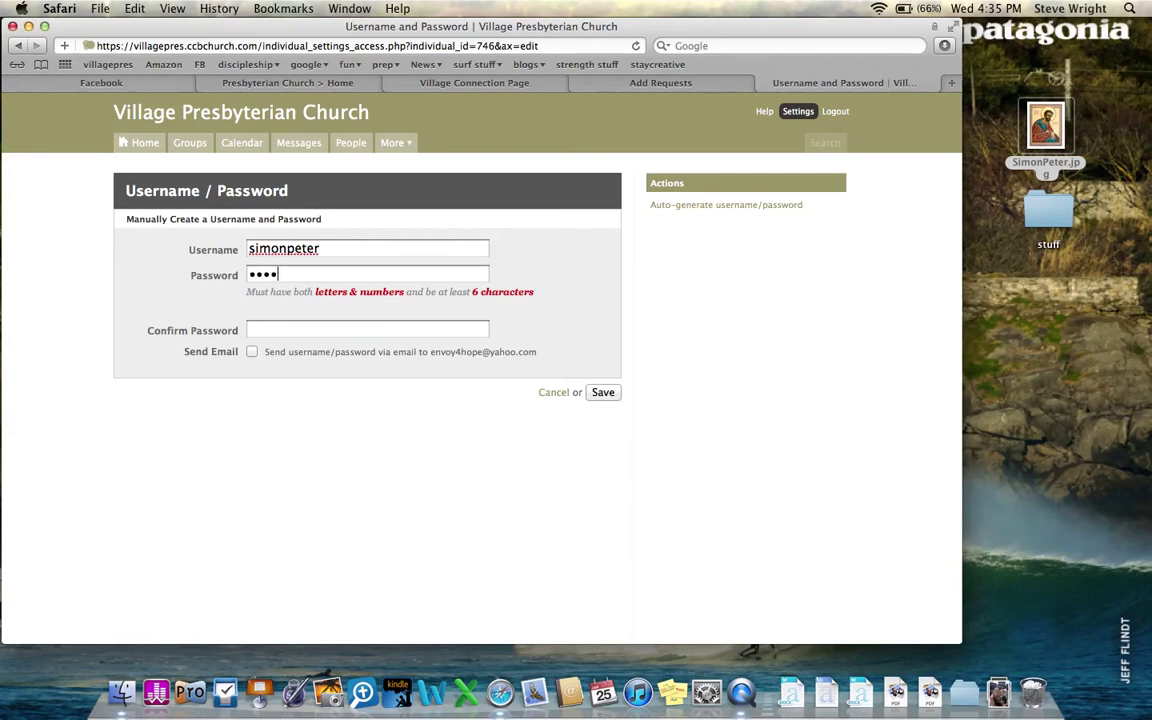
type("•••")
key("Tab")
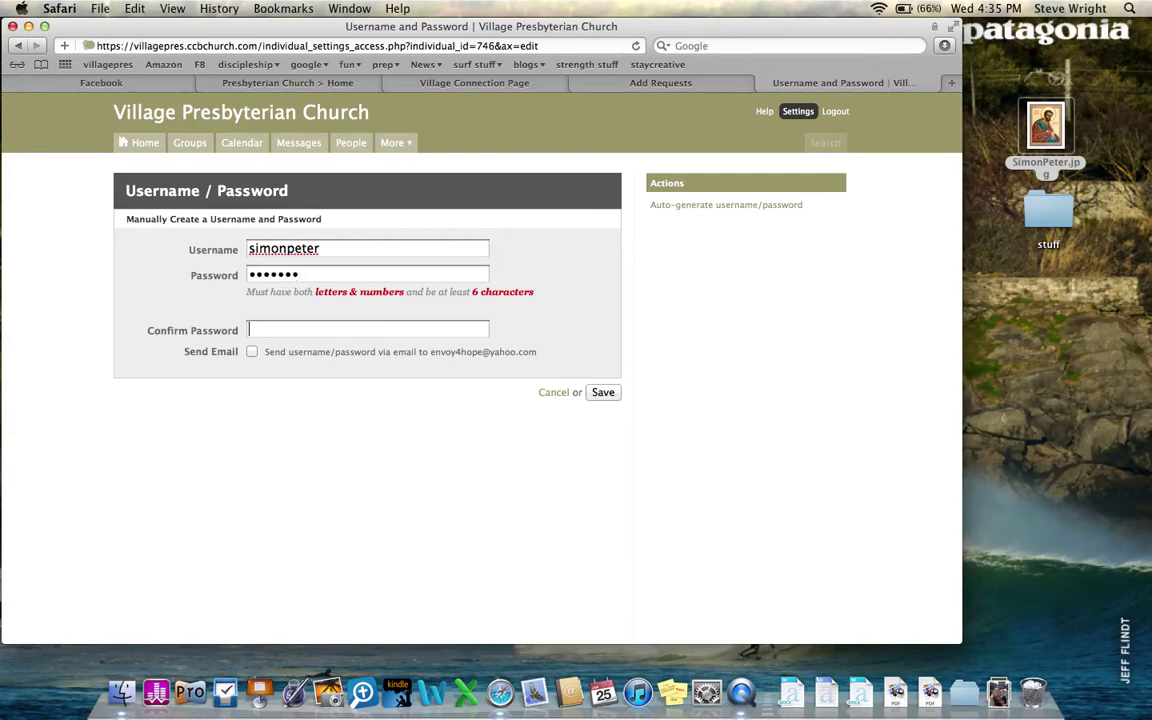
type("••••••")
left_click(252, 352)
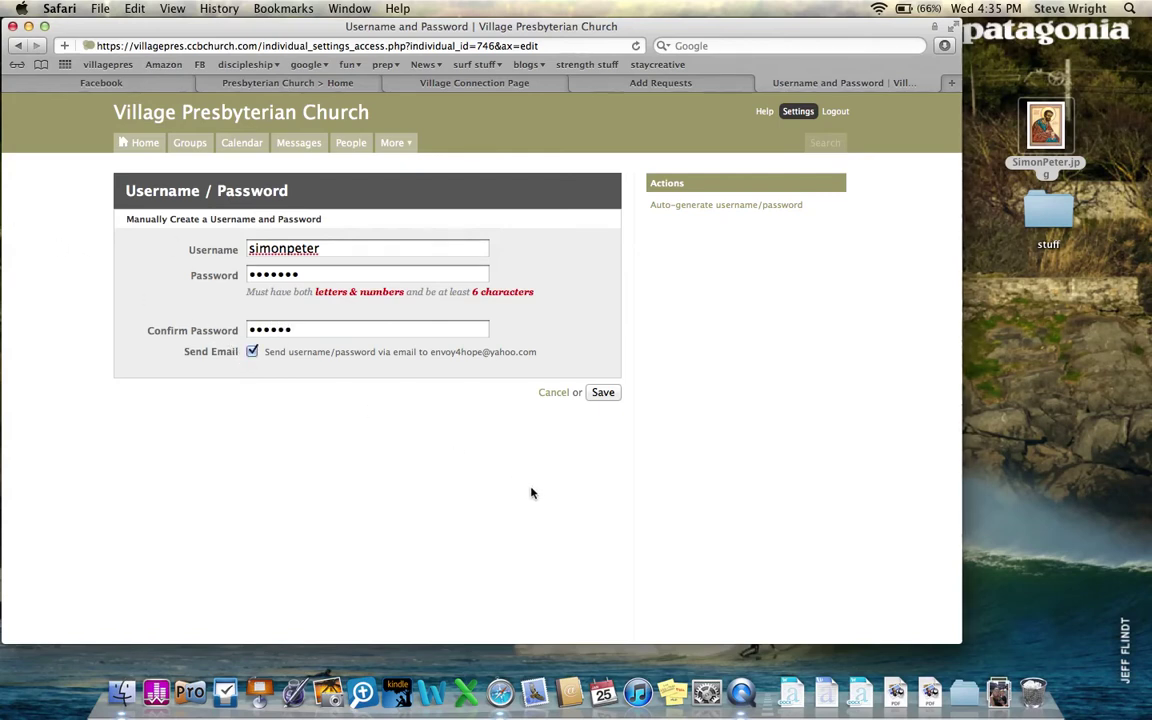
left_click(603, 393)
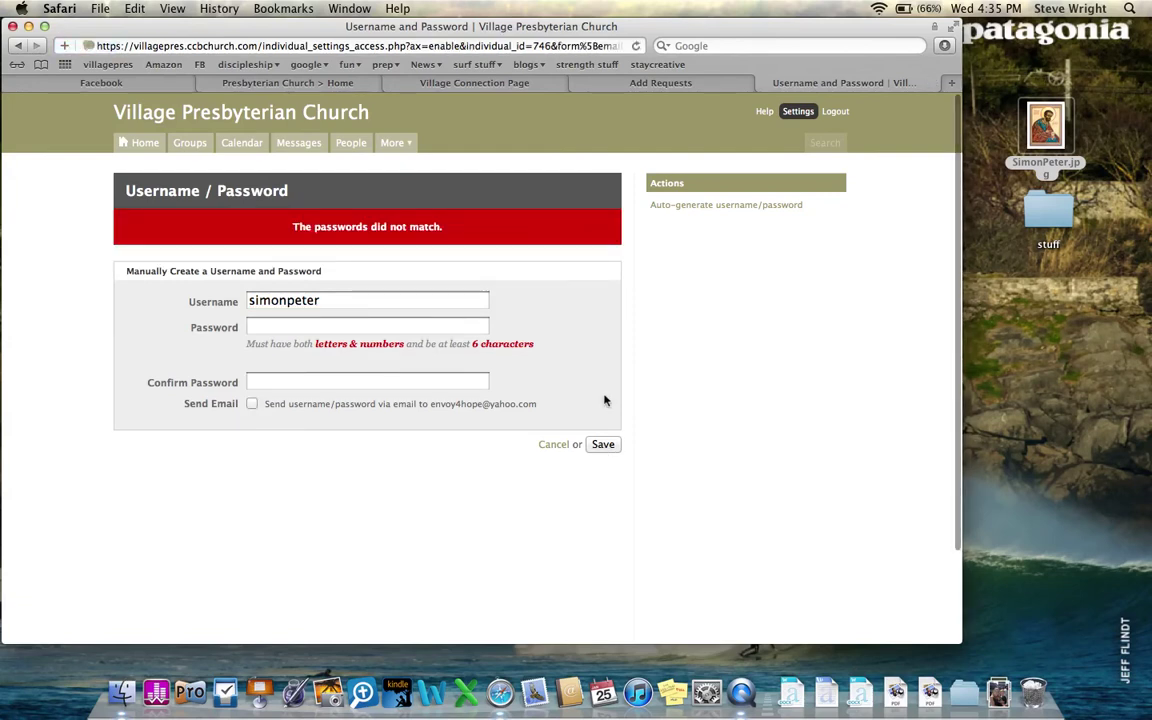
Re-enter the new password in both password fields, tick Send Email, and save the credentials.
type("•••••")
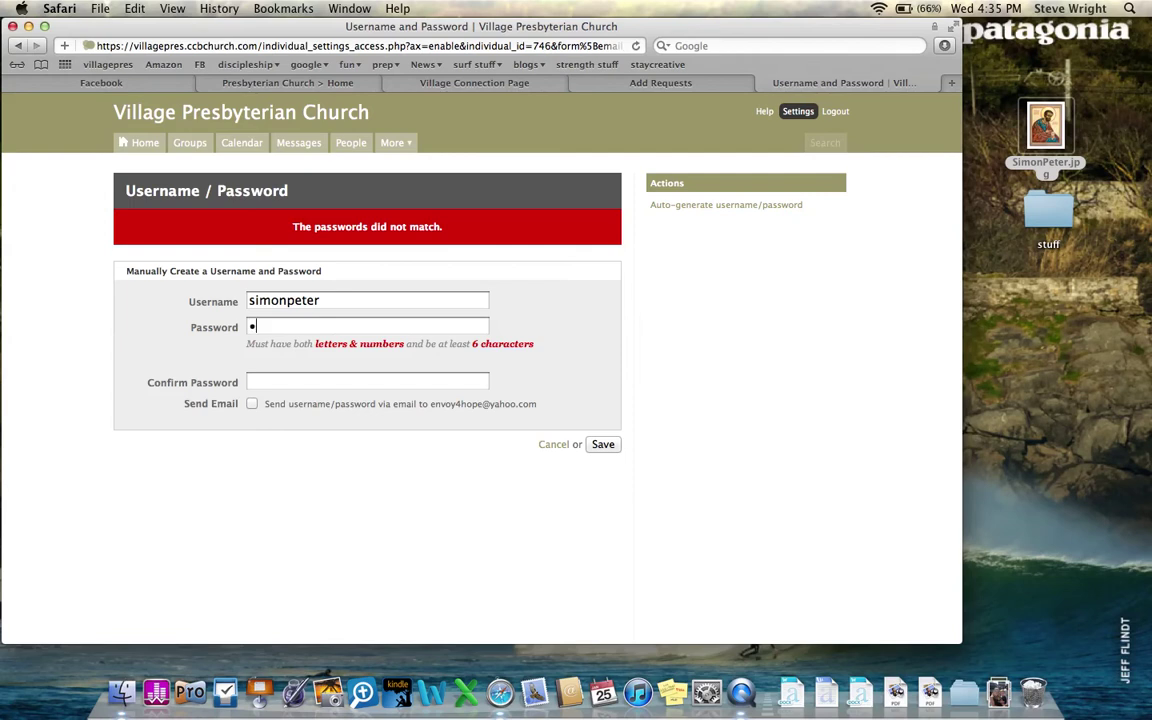
type("••")
key("Tab")
type("•••••••")
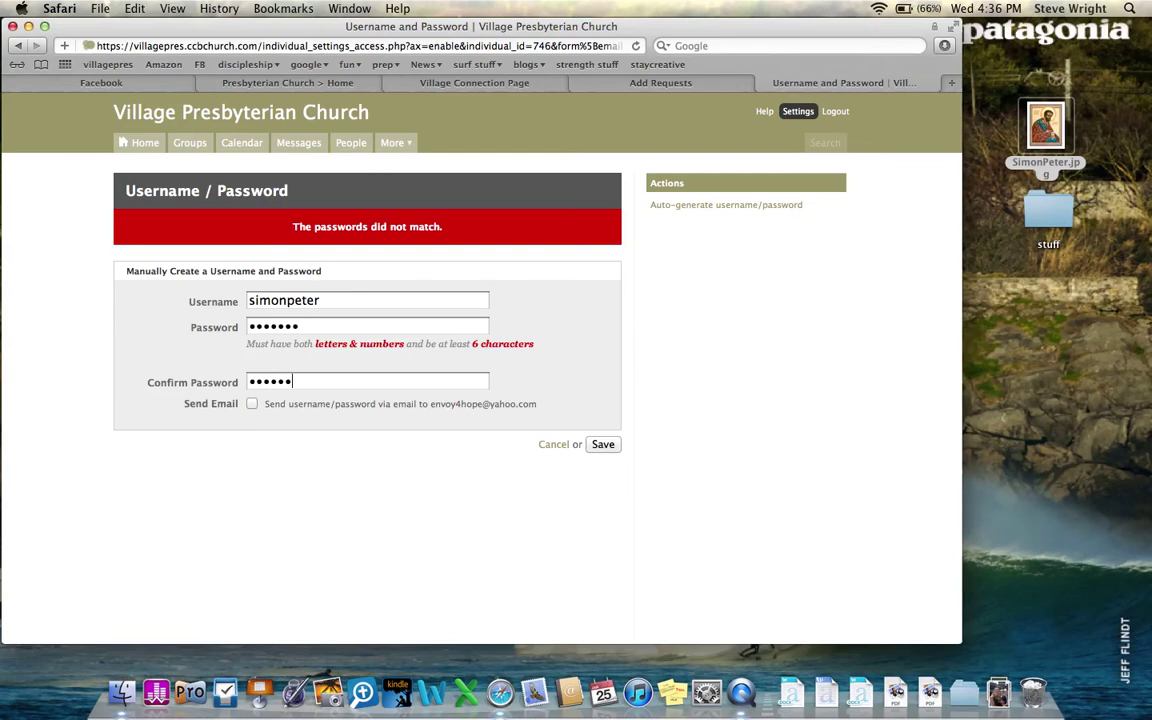
left_click(254, 404)
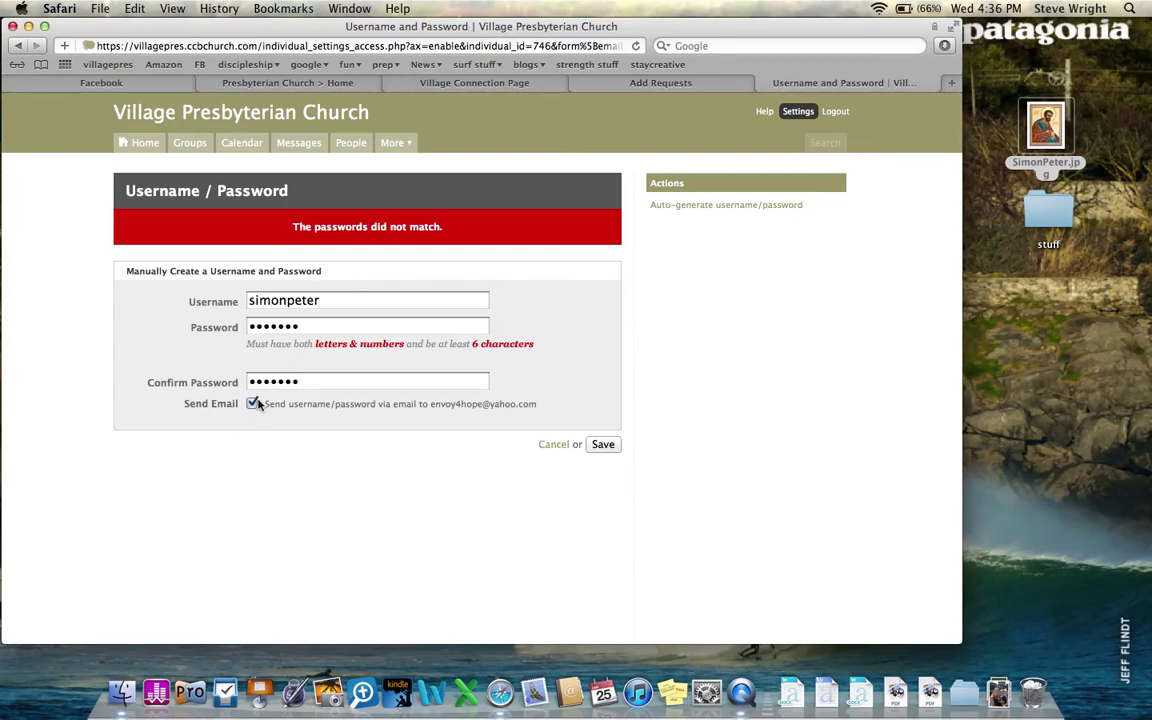
left_click(603, 445)
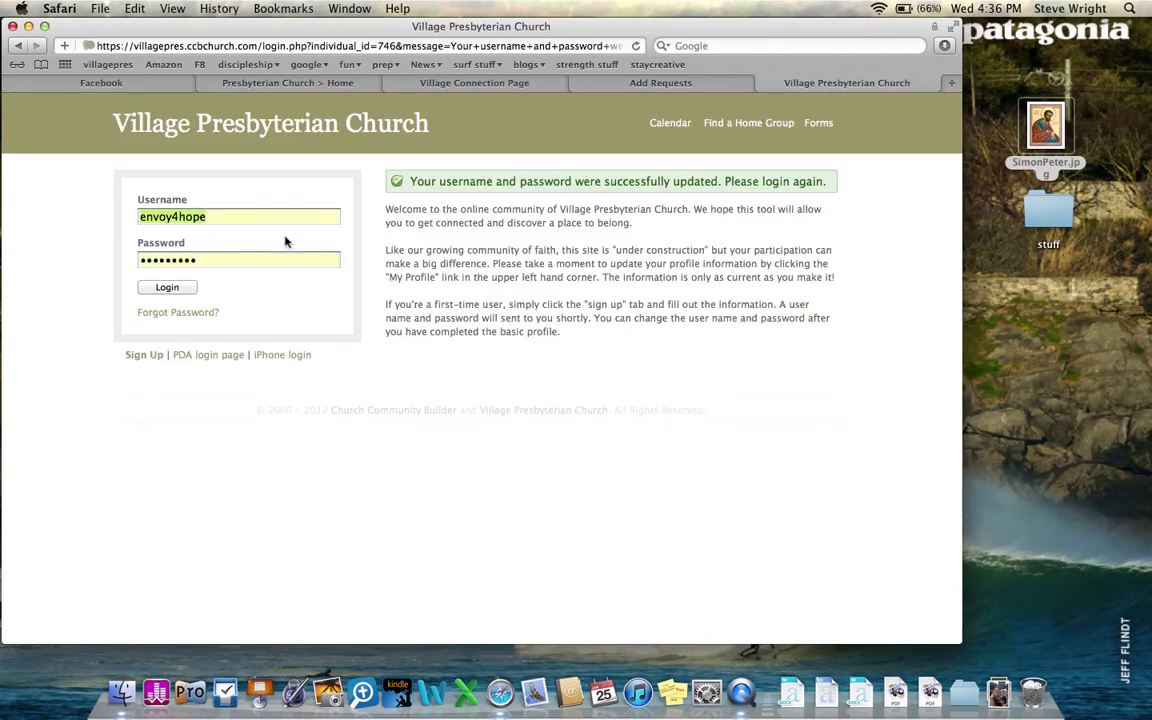
Log in to CCB with the new custom username and password, declining Safari's offer to save the password.
key("Tab")
type("simonpeter")
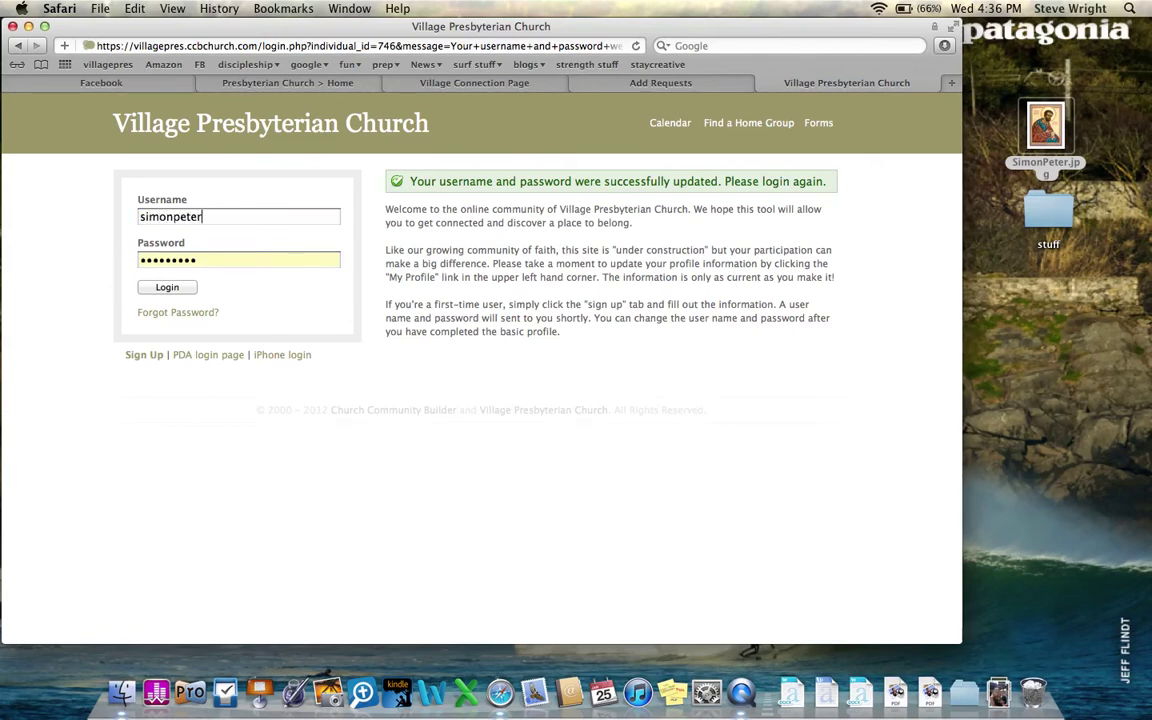
key("Tab")
type("*******")
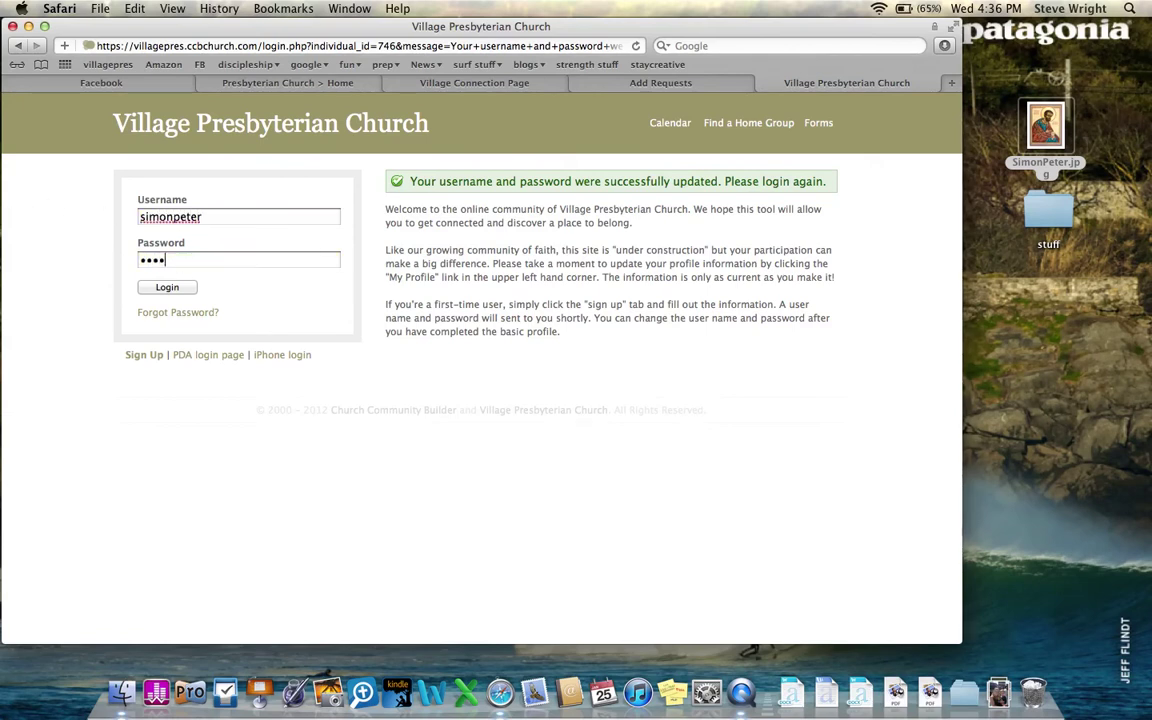
left_click(155, 290)
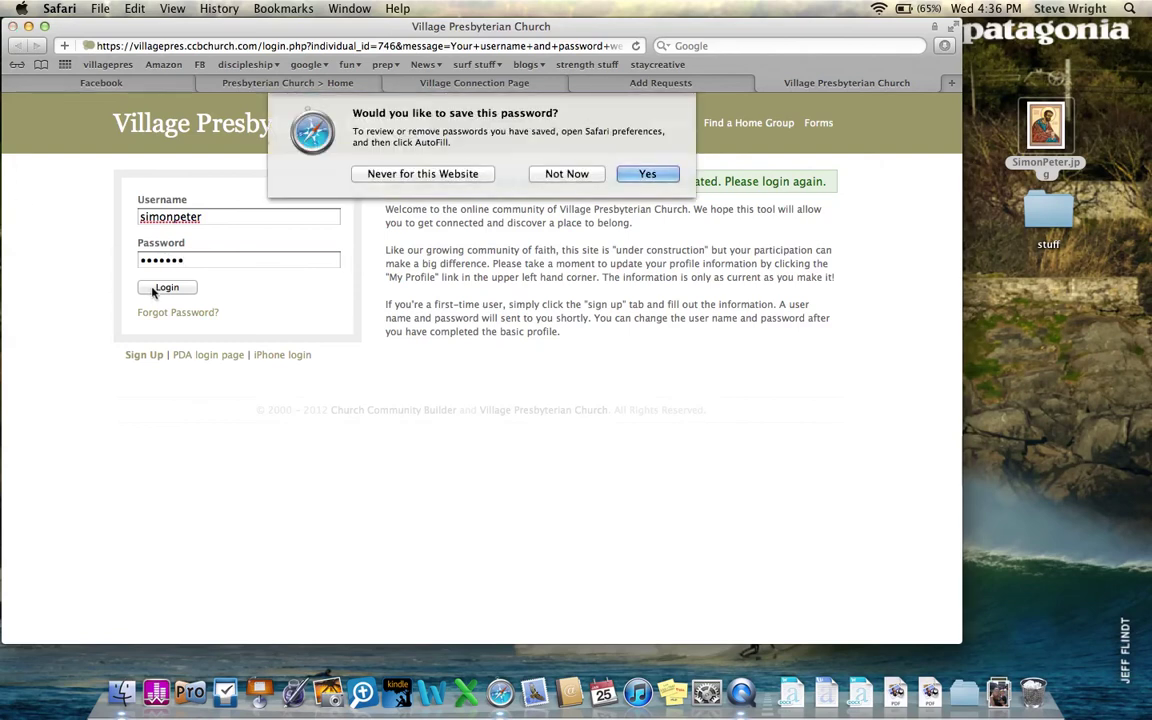
left_click(566, 174)
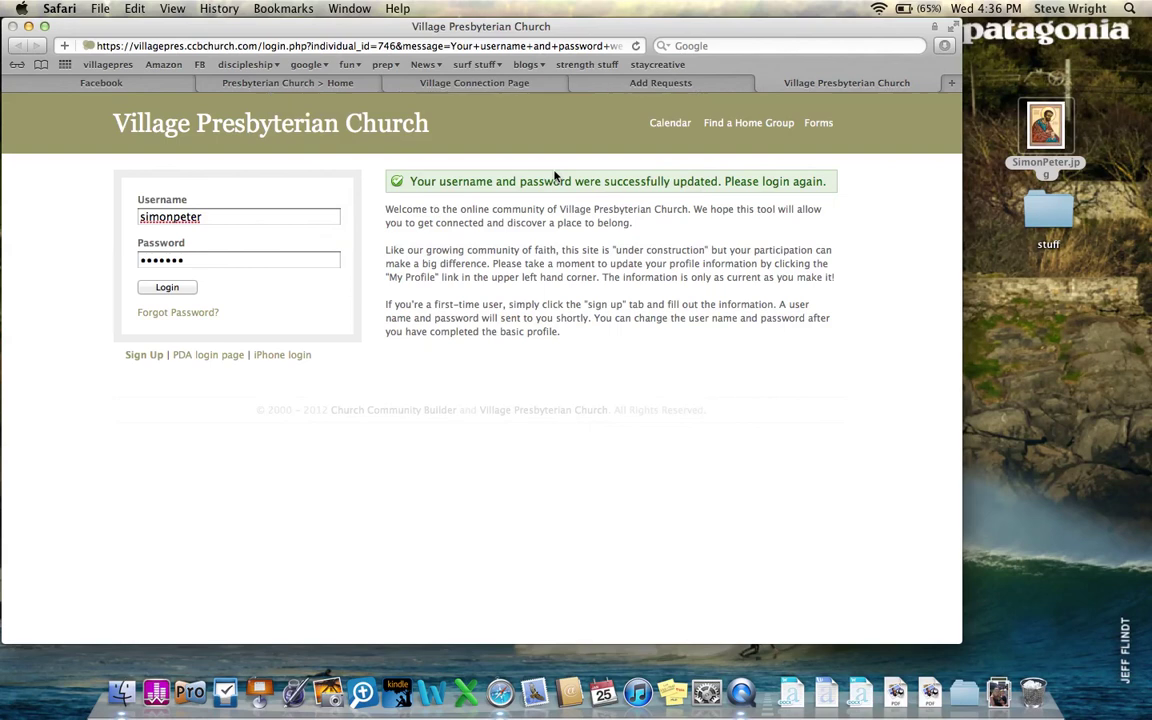